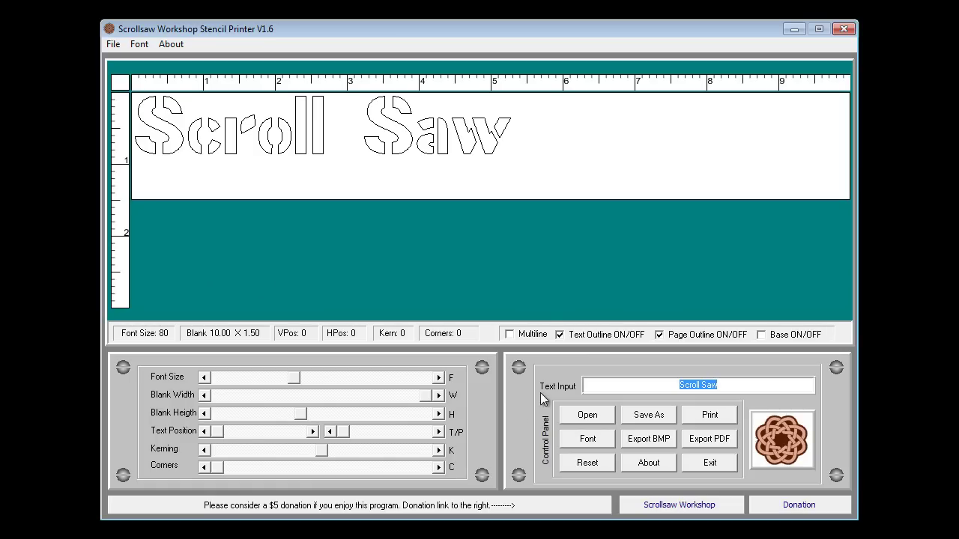
{"action": "left_click", "coordinate": [116, 44]}
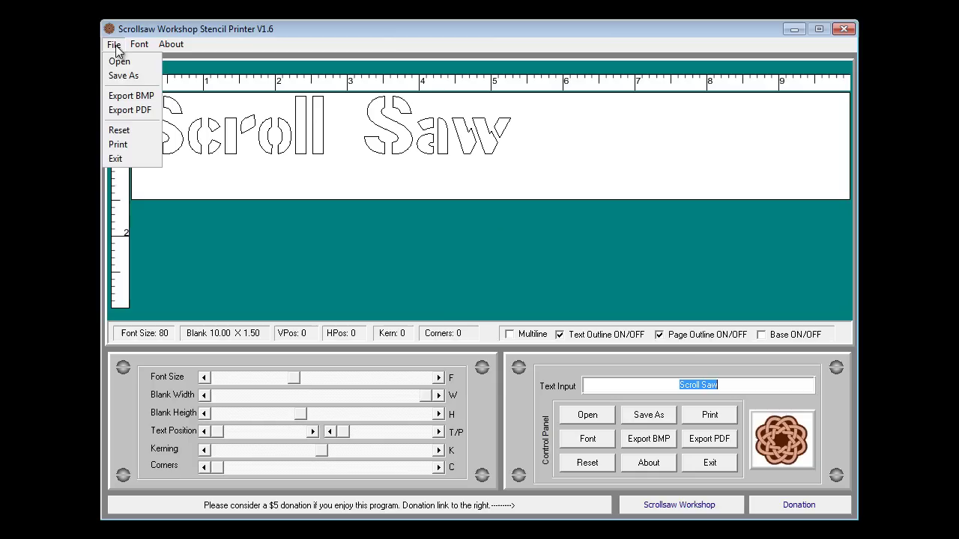
{"action": "left_click", "coordinate": [116, 45]}
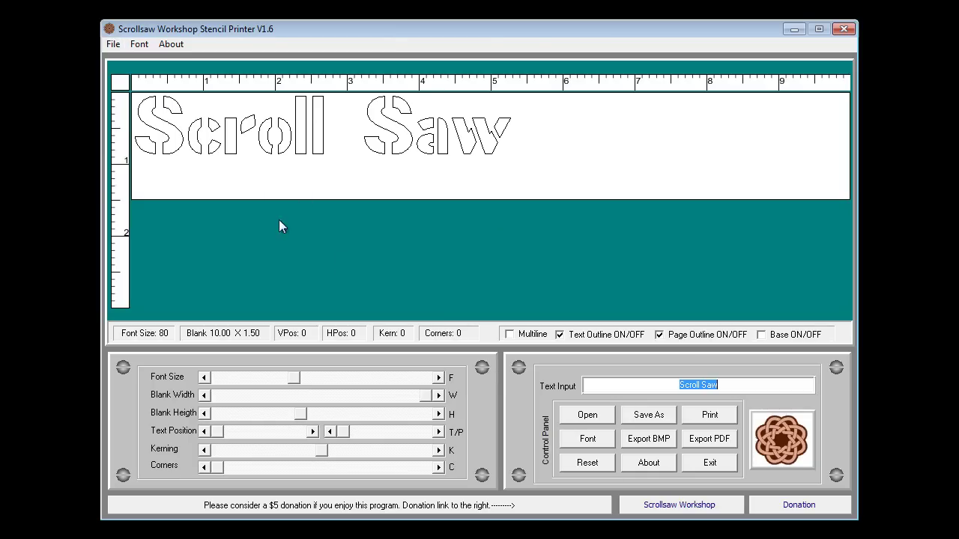
{"action": "left_click", "coordinate": [171, 44]}
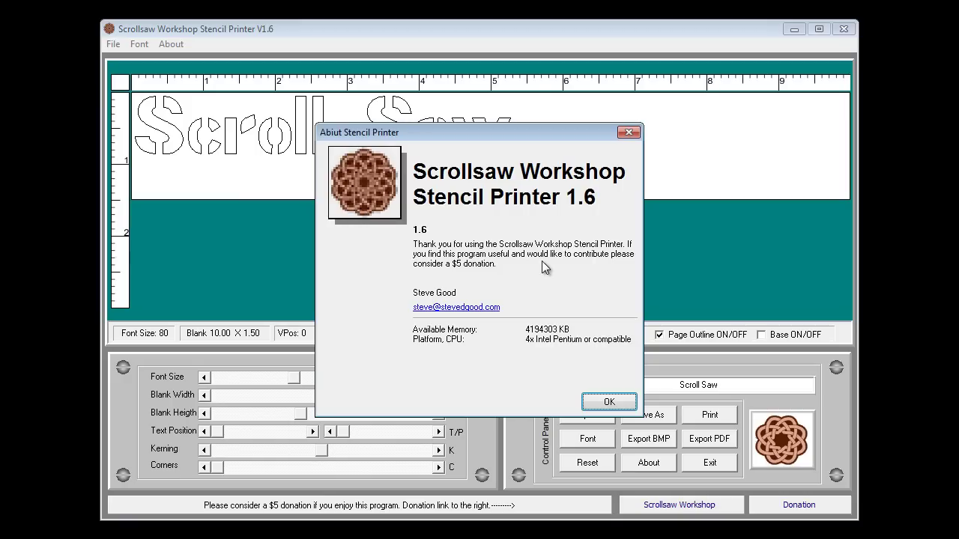
{"action": "left_click", "coordinate": [618, 402]}
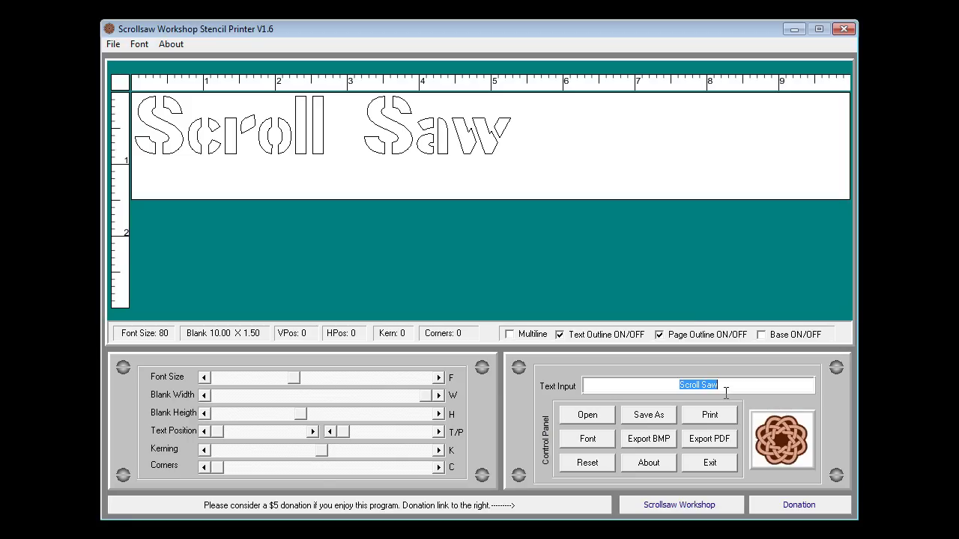
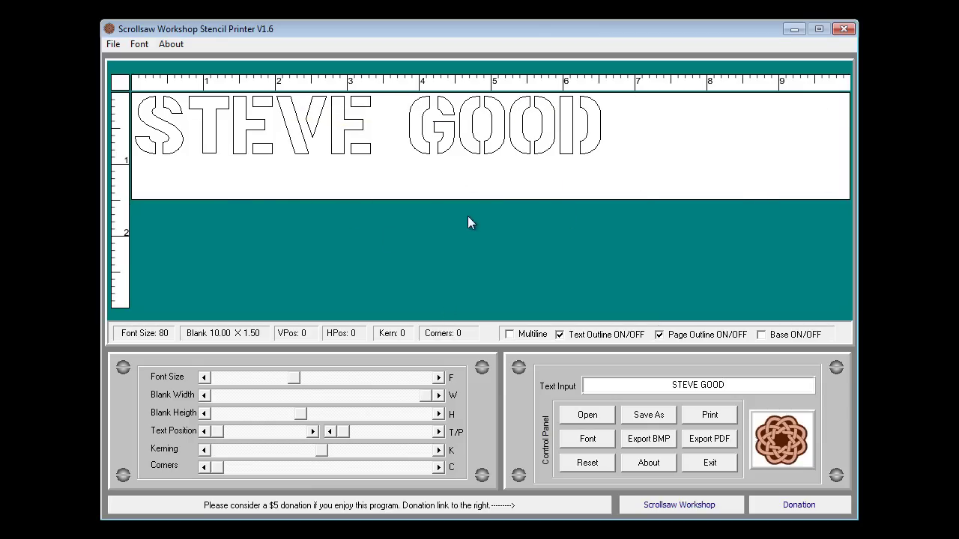
Step: Type the person's full name in capitals as the new stencil text, replacing 'Scroll Saw'
{"action": "left_click", "coordinate": [709, 416]}
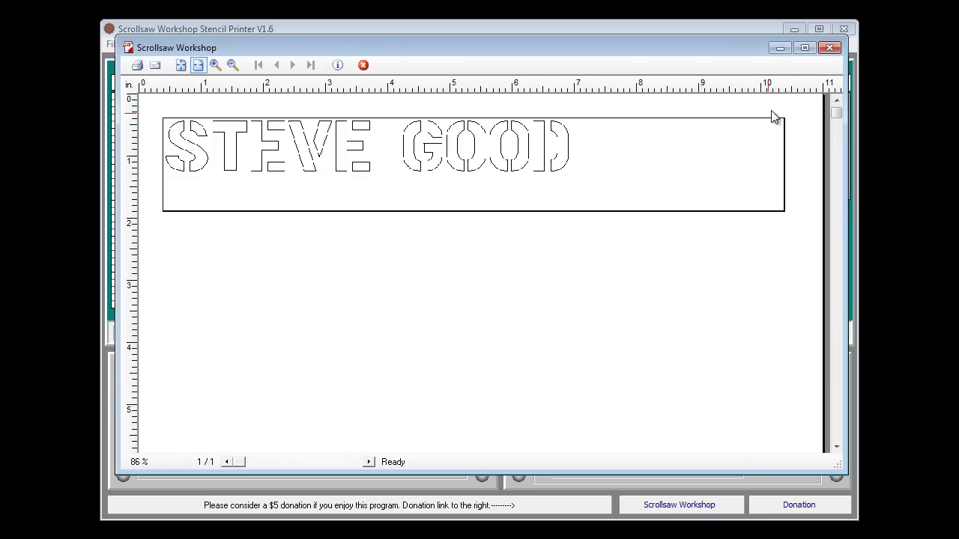
{"action": "left_click", "coordinate": [828, 48]}
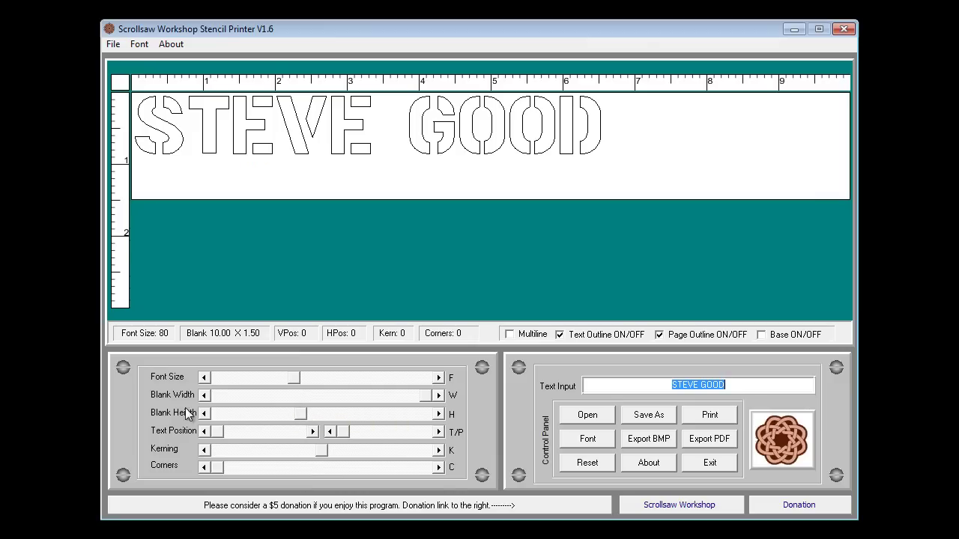
Step: Enlarge the name to font size 119, nudge it right and down, and trim the blank to 10.00 × 1.75
{"action": "left_click_drag", "start_coordinate": [300, 416], "coordinate": [437, 423]}
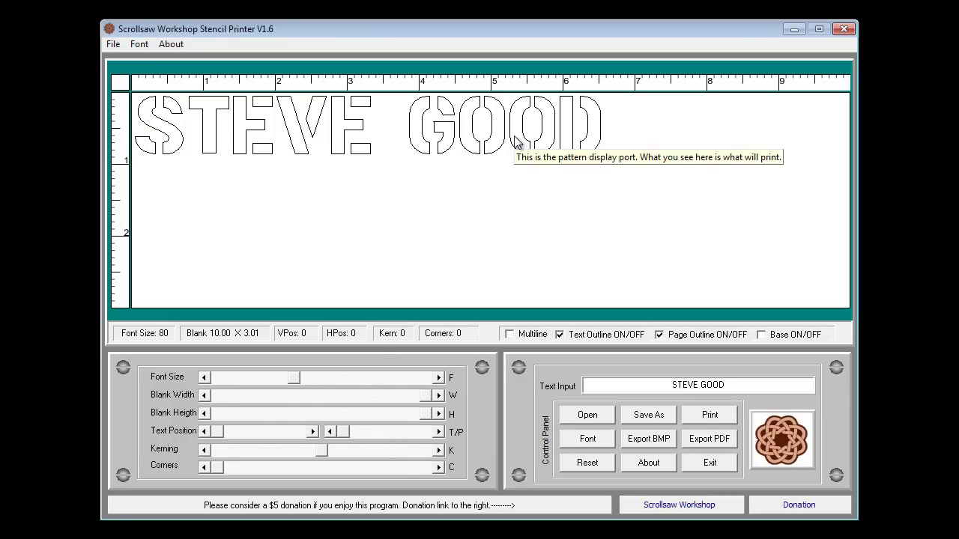
{"action": "left_click_drag", "start_coordinate": [292, 379], "coordinate": [336, 379]}
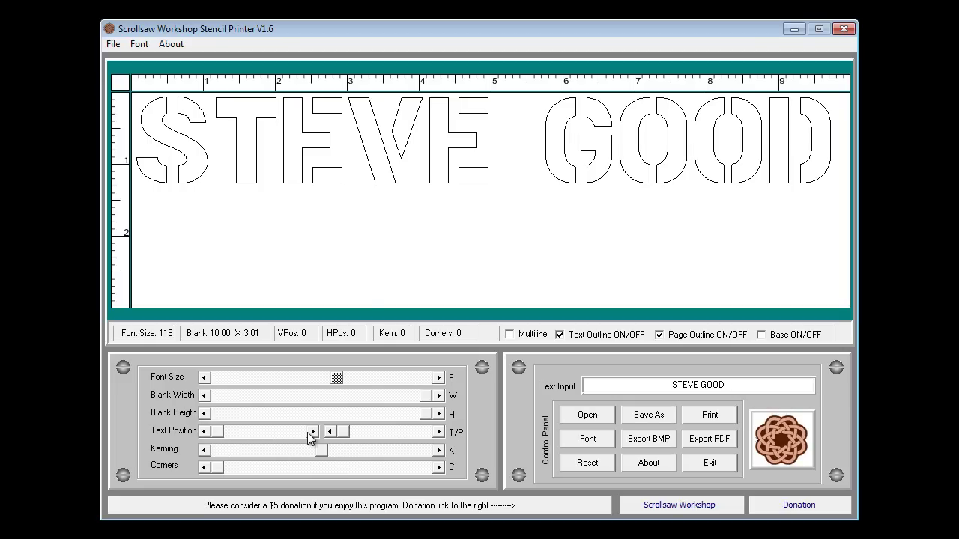
{"action": "left_click", "coordinate": [438, 432]}
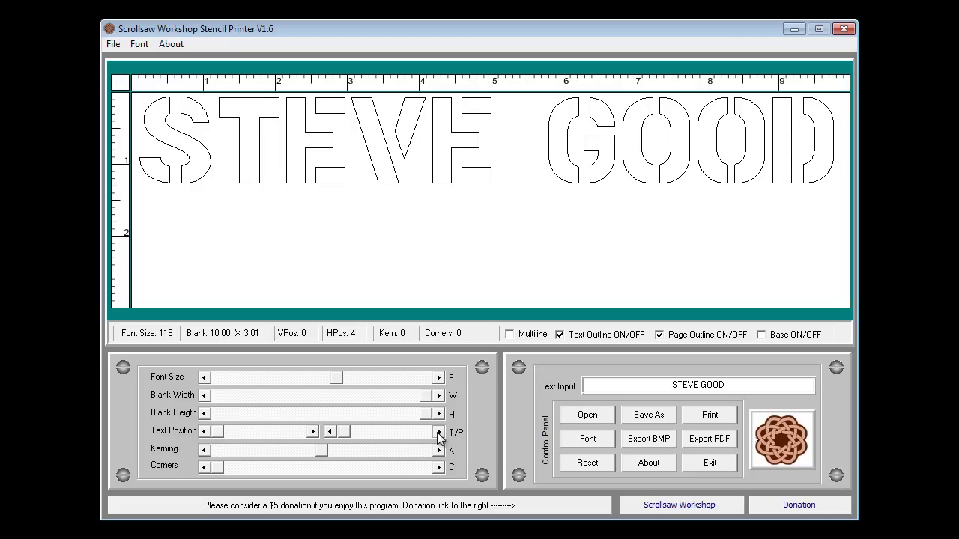
{"action": "left_click", "coordinate": [438, 432]}
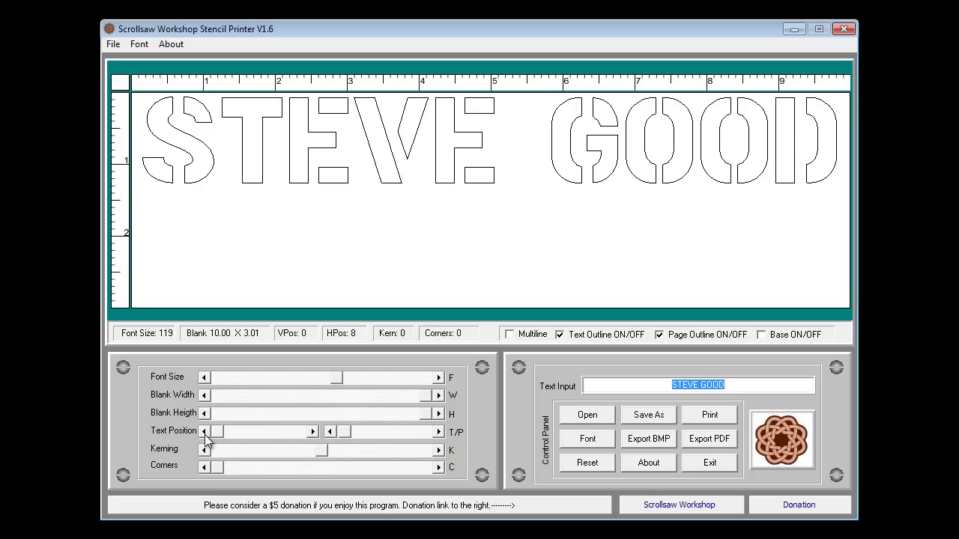
{"action": "left_click", "coordinate": [313, 432]}
{"action": "left_click_drag", "start_coordinate": [312, 432], "coordinate": [312, 432]}
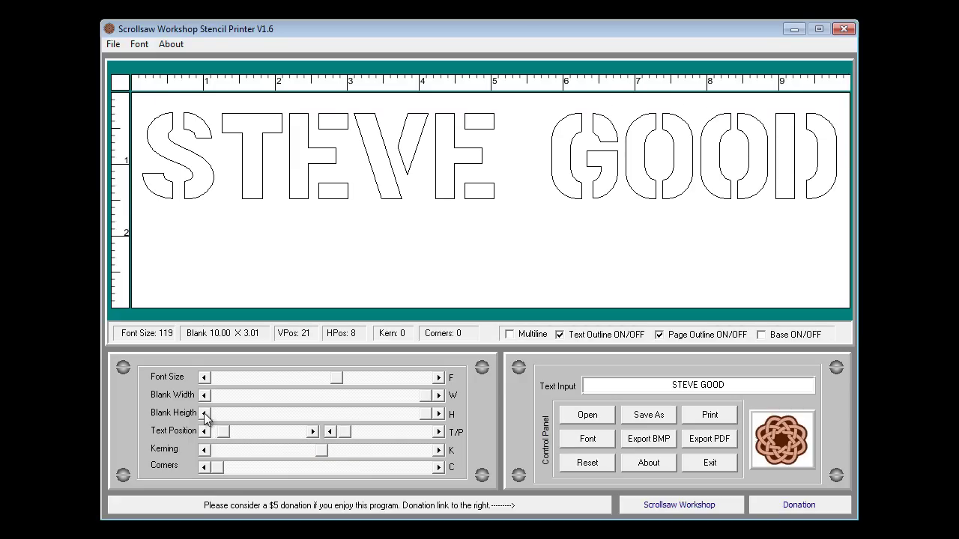
{"action": "left_click_drag", "start_coordinate": [425, 416], "coordinate": [320, 413]}
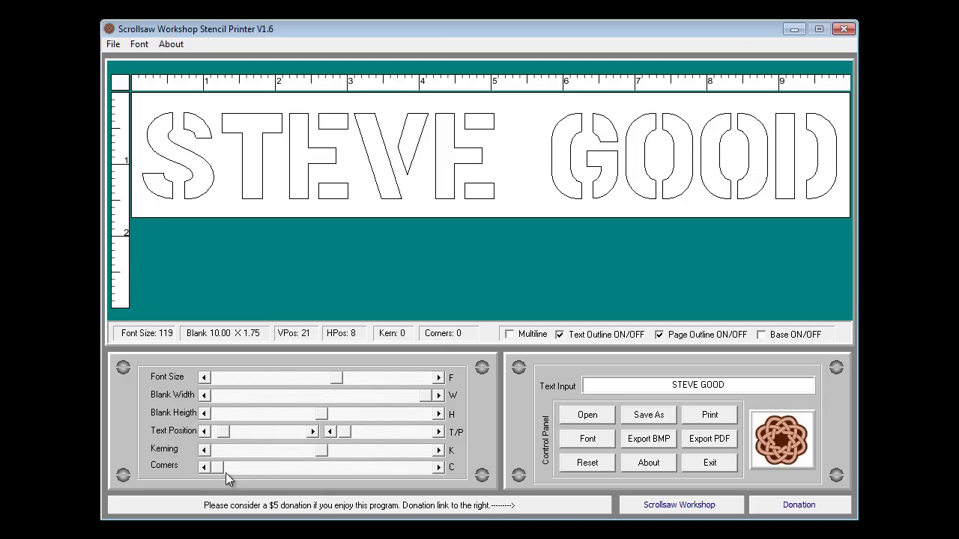
Step: Round the blank's corners to about 49 and try kerning, leaving it back at 0
{"action": "left_click", "coordinate": [200, 467]}
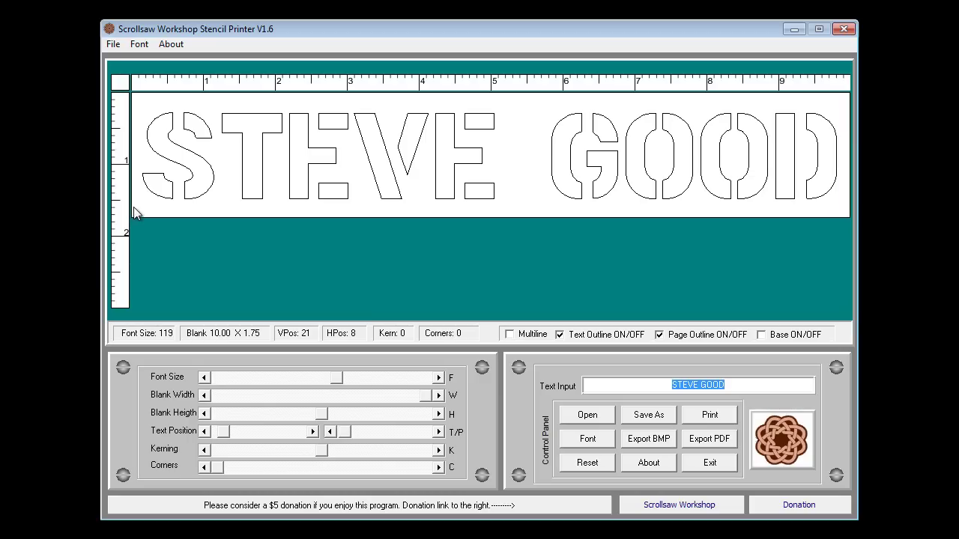
{"action": "left_click_drag", "start_coordinate": [218, 469], "coordinate": [316, 471]}
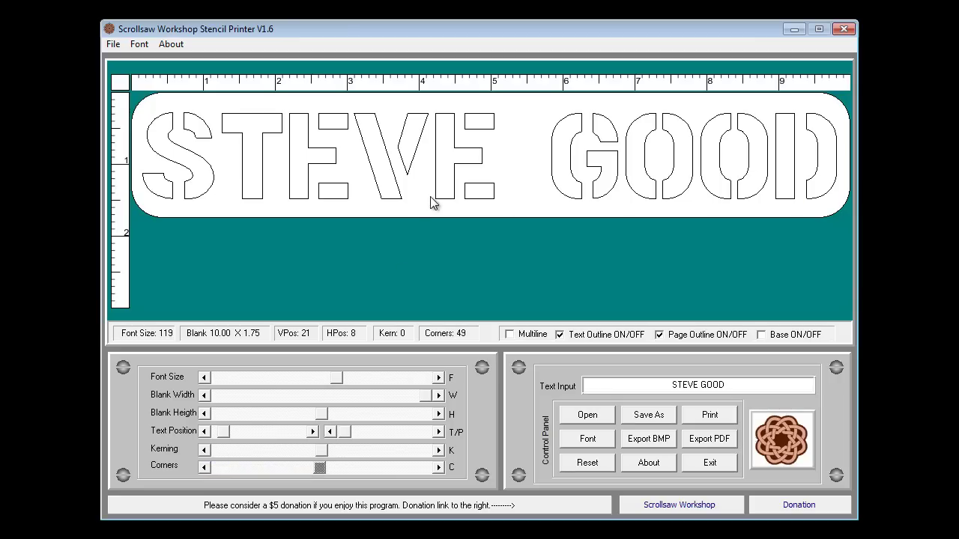
{"action": "mouse_move", "coordinate": [321, 450]}
{"action": "left_mouse_down"}
{"action": "mouse_move", "coordinate": [344, 450]}
{"action": "mouse_move", "coordinate": [303, 448]}
{"action": "mouse_move", "coordinate": [340, 448]}
{"action": "mouse_move", "coordinate": [306, 445]}
{"action": "mouse_move", "coordinate": [323, 445]}
{"action": "left_mouse_up"}
{"action": "left_click", "coordinate": [714, 416]}
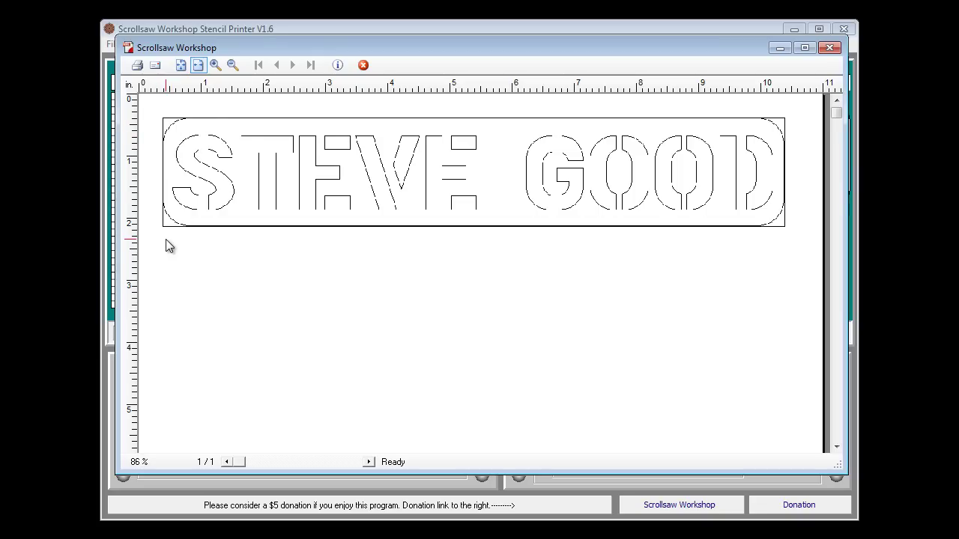
{"action": "left_click", "coordinate": [829, 47]}
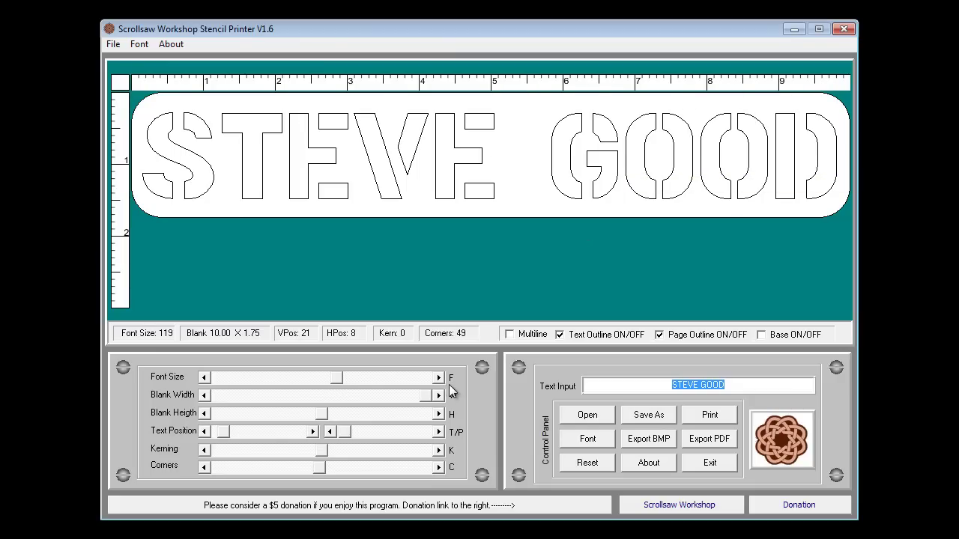
Step: Narrow the blank and shrink the lettering to size 61, repositioning the text within it
{"action": "left_click_drag", "start_coordinate": [426, 397], "coordinate": [274, 376]}
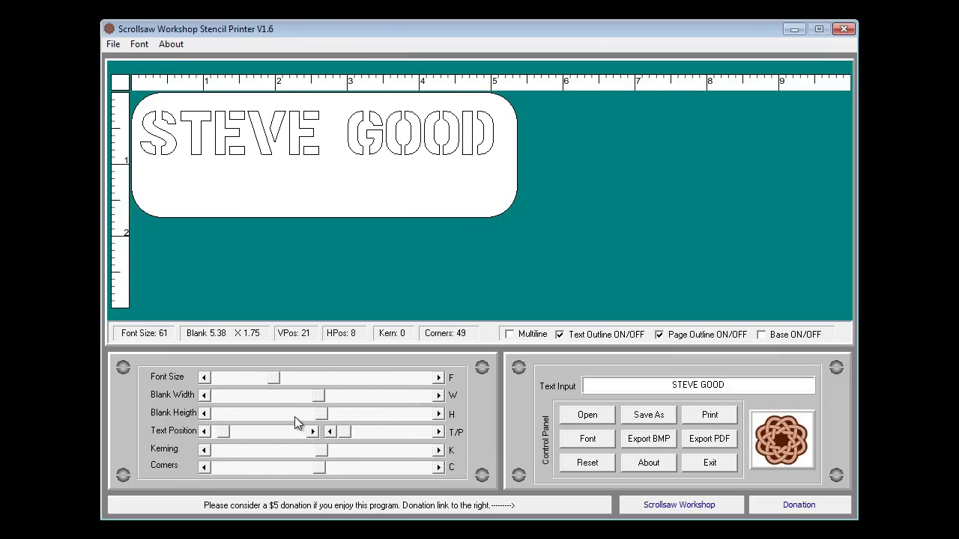
{"action": "left_click", "coordinate": [313, 432]}
{"action": "left_click_drag", "start_coordinate": [312, 431], "coordinate": [283, 413]}
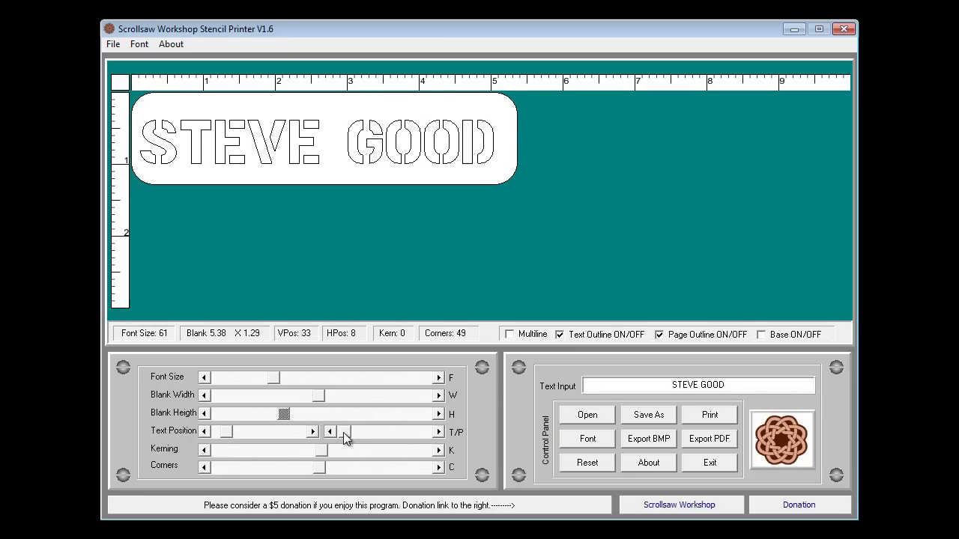
{"action": "left_click_drag", "start_coordinate": [345, 433], "coordinate": [347, 438]}
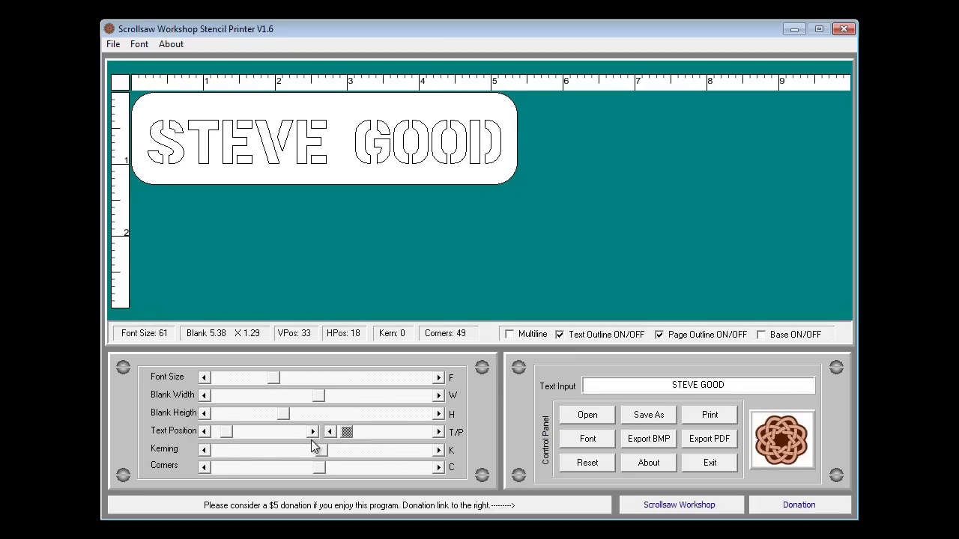
{"action": "left_click", "coordinate": [209, 434]}
{"action": "left_click", "coordinate": [209, 435]}
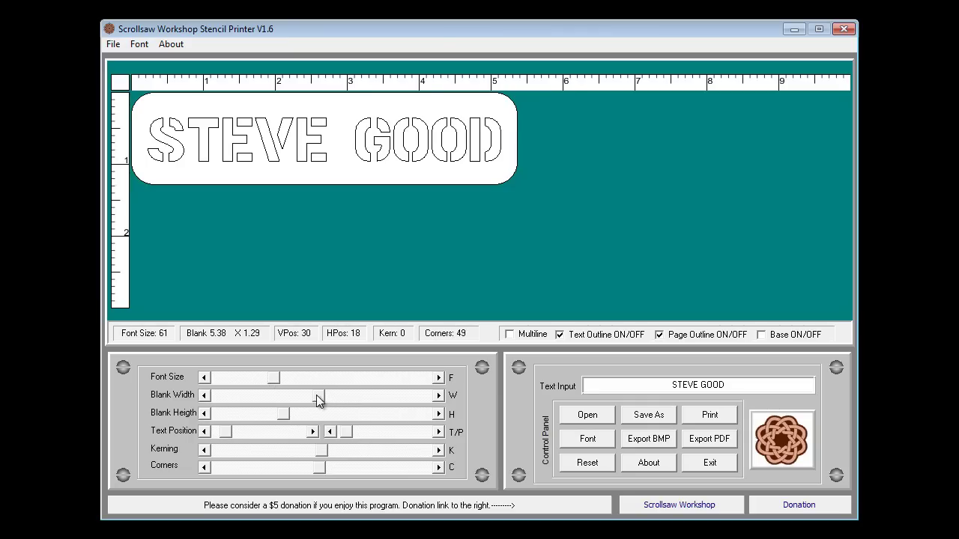
Step: Adjust the square-cornered blank to 4.79 × 1.80 and bring the text back onto it
{"action": "mouse_move", "coordinate": [316, 401]}
{"action": "left_mouse_down"}
{"action": "mouse_move", "coordinate": [299, 398]}
{"action": "mouse_move", "coordinate": [346, 417]}
{"action": "mouse_move", "coordinate": [326, 416]}
{"action": "left_mouse_up"}
{"action": "left_click_drag", "start_coordinate": [226, 433], "coordinate": [246, 432]}
{"action": "left_click_drag", "start_coordinate": [348, 437], "coordinate": [214, 468]}
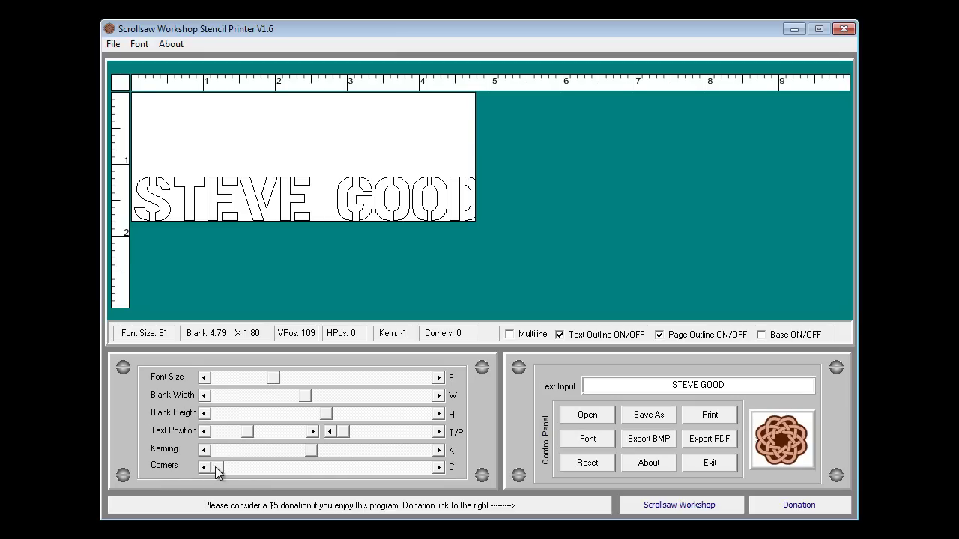
Step: Round corners to 59, widen the blank to 5.79 × 1.82, and centre the name at size 69
{"action": "left_click_drag", "start_coordinate": [217, 467], "coordinate": [338, 473]}
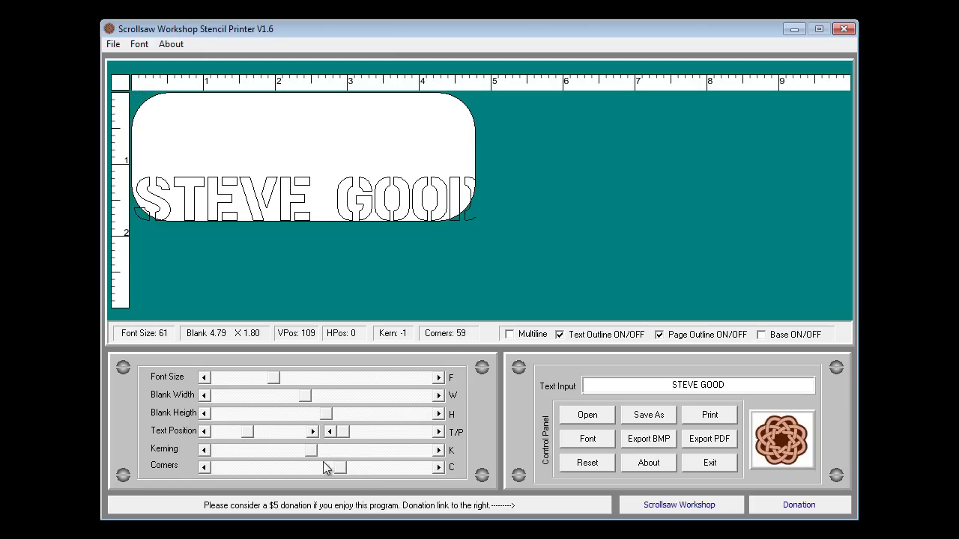
{"action": "left_click_drag", "start_coordinate": [247, 432], "coordinate": [230, 431]}
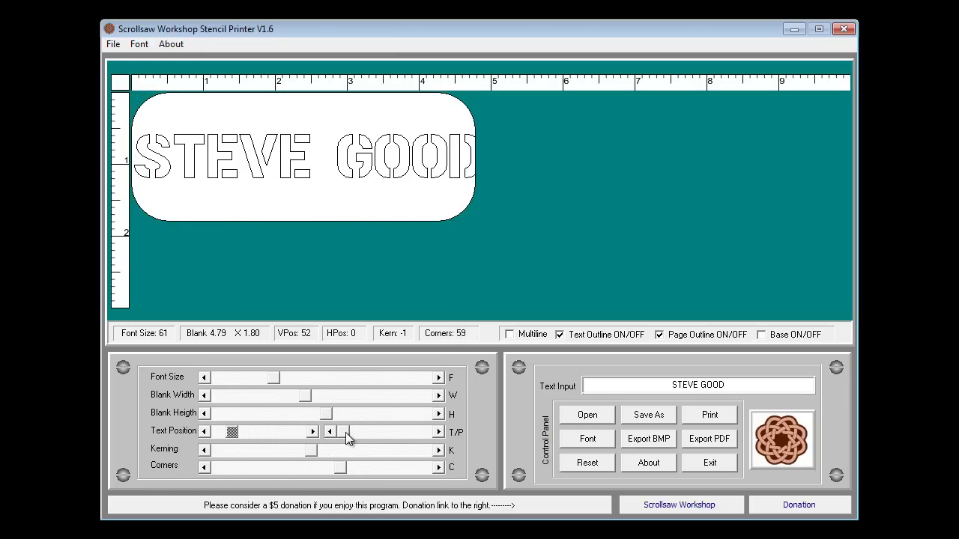
{"action": "left_click", "coordinate": [328, 412]}
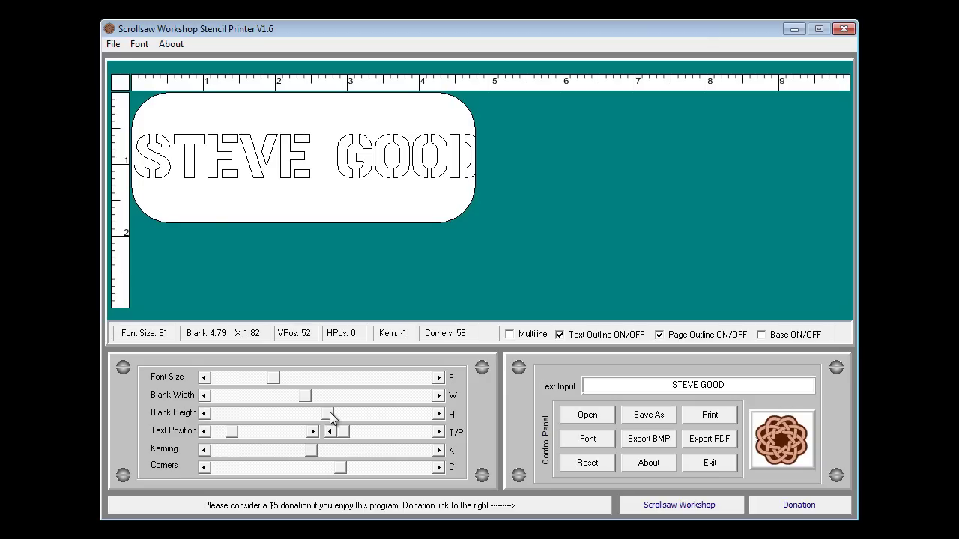
{"action": "left_click", "coordinate": [314, 400]}
{"action": "left_click_drag", "start_coordinate": [320, 399], "coordinate": [423, 404]}
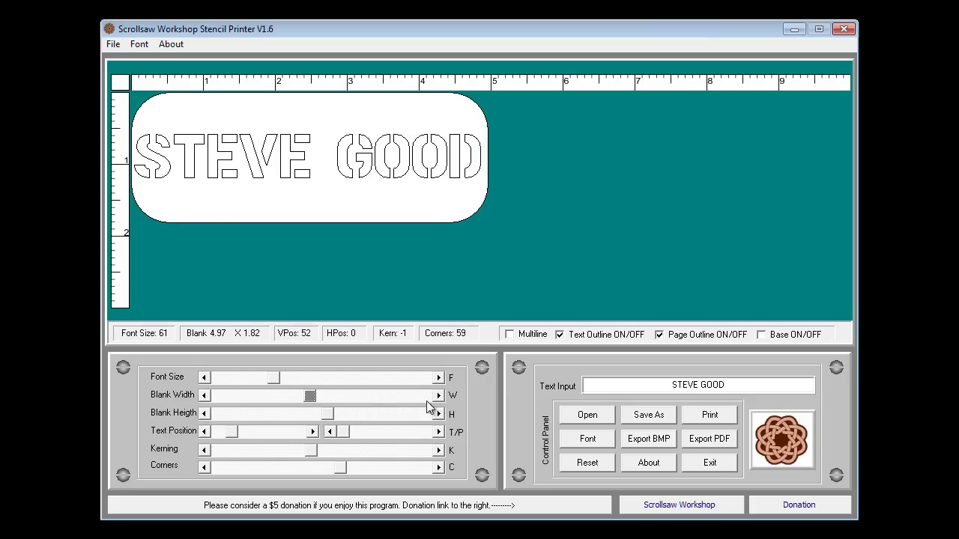
{"action": "mouse_move", "coordinate": [311, 395]}
{"action": "left_mouse_down"}
{"action": "mouse_move", "coordinate": [342, 394]}
{"action": "mouse_move", "coordinate": [329, 397]}
{"action": "left_mouse_up"}
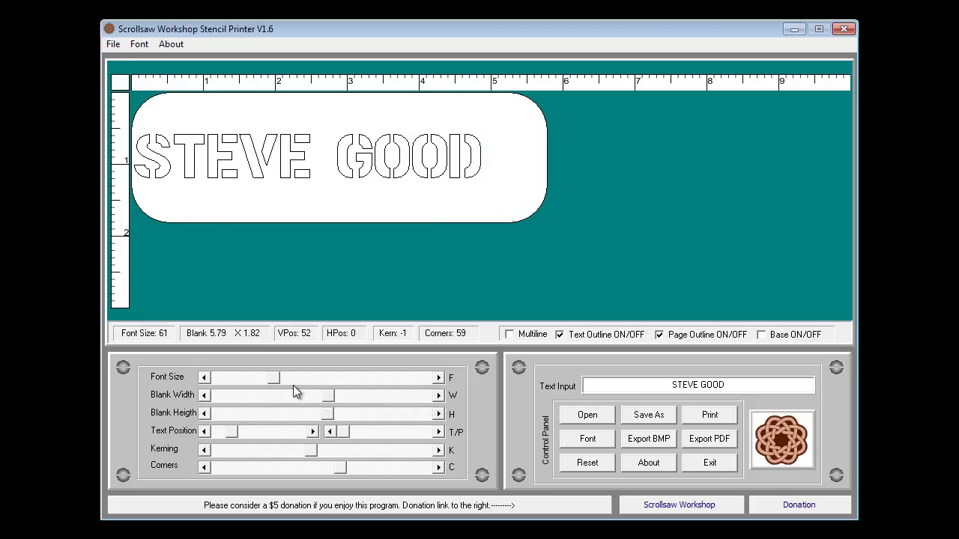
{"action": "left_click_drag", "start_coordinate": [274, 378], "coordinate": [281, 382]}
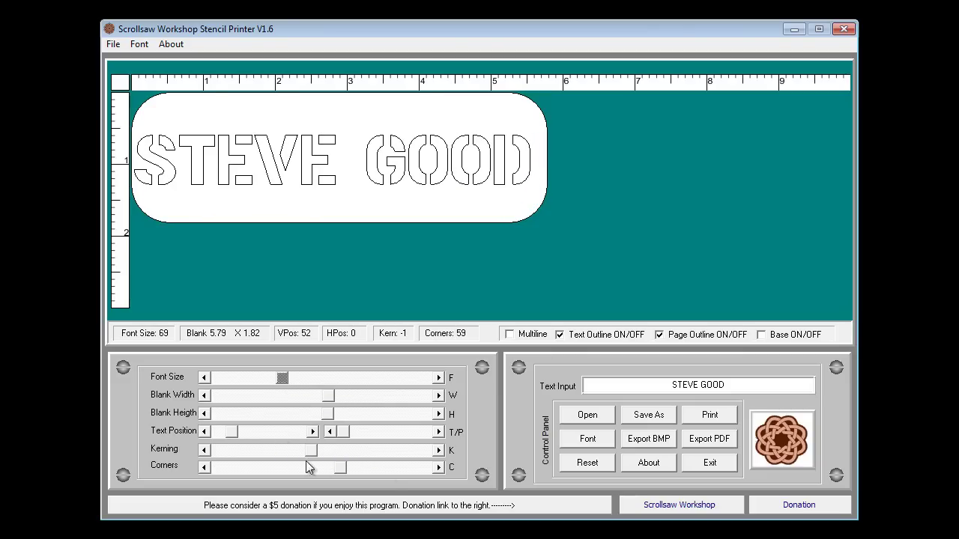
{"action": "left_click", "coordinate": [439, 432]}
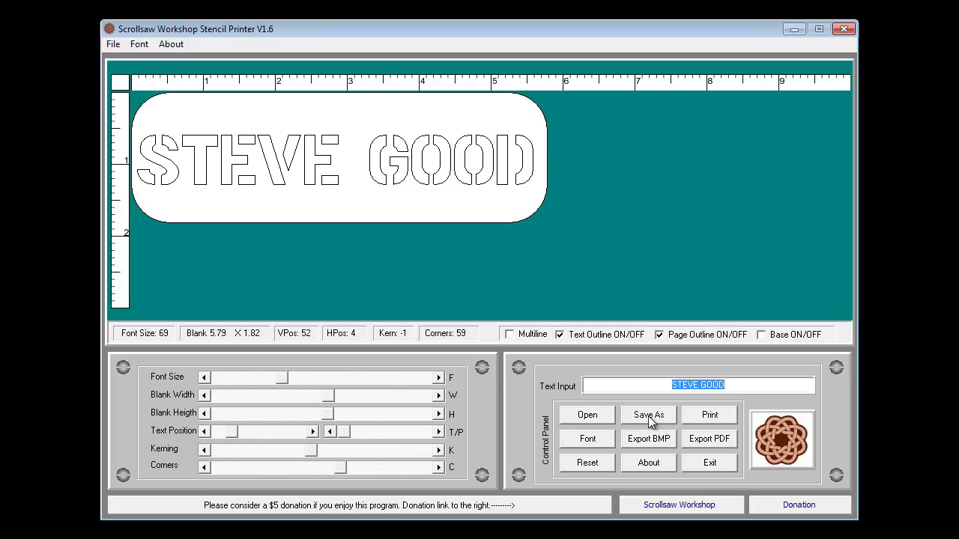
Step: Save the key fob pattern as a stencil file named after the person in the Stencil Printer folder
{"action": "left_click", "coordinate": [113, 45]}
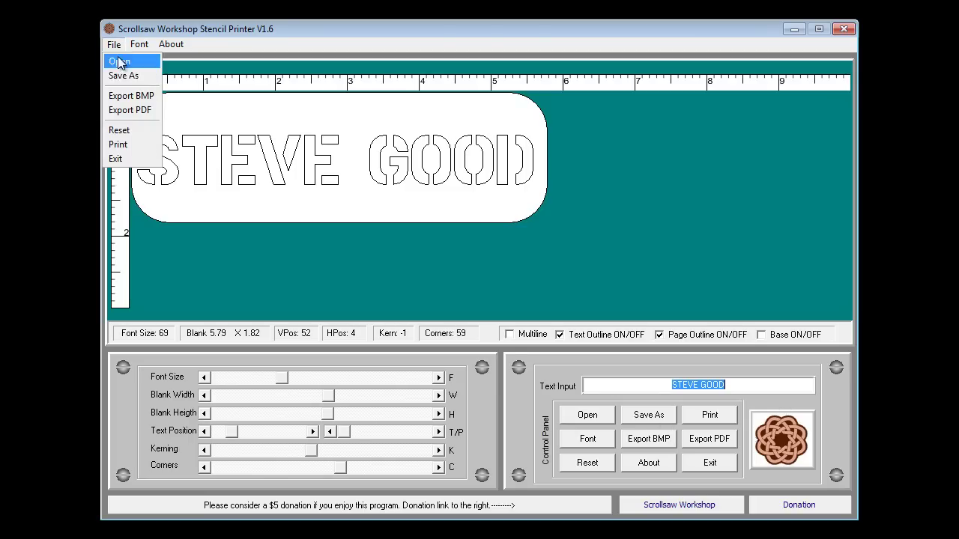
{"action": "left_click", "coordinate": [121, 76]}
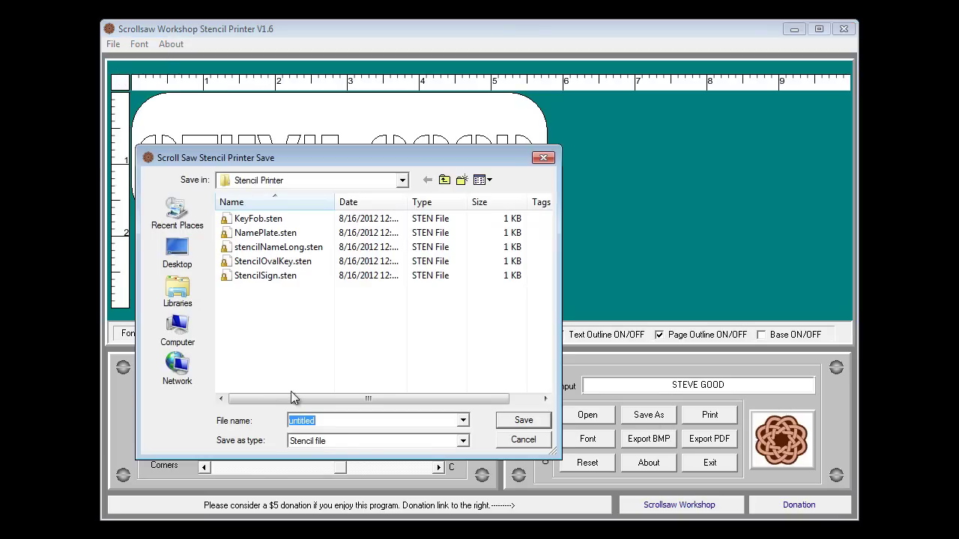
{"action": "type", "text": "steve"}
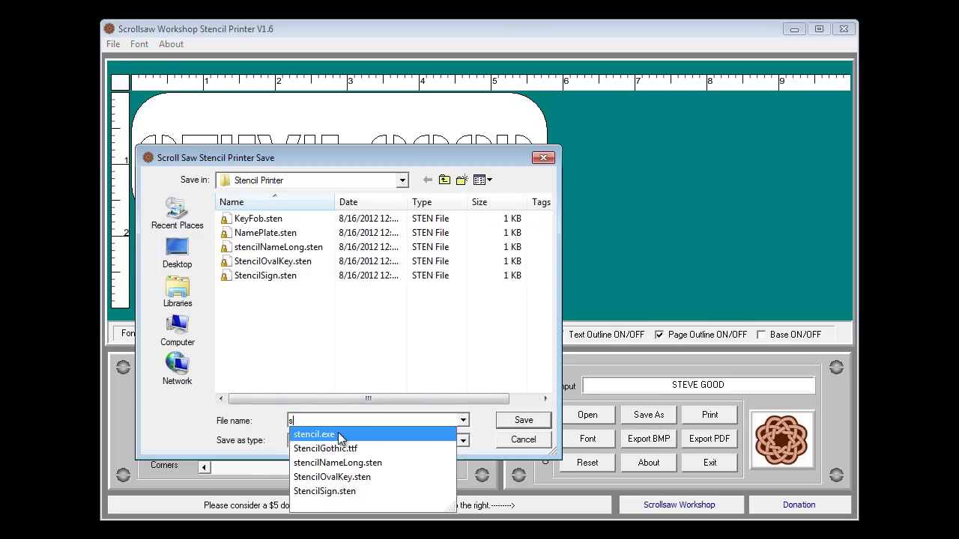
{"action": "left_click", "coordinate": [514, 426]}
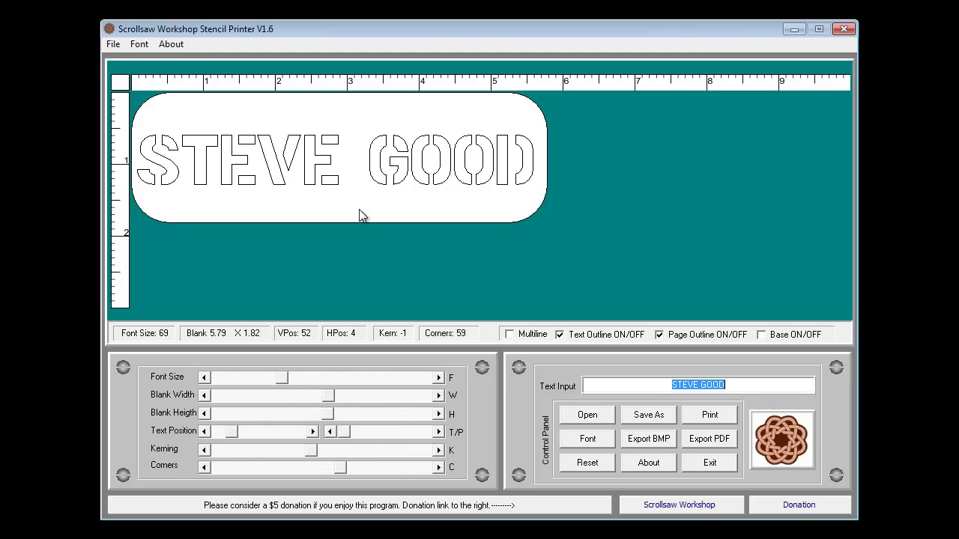
{"action": "left_click", "coordinate": [643, 442]}
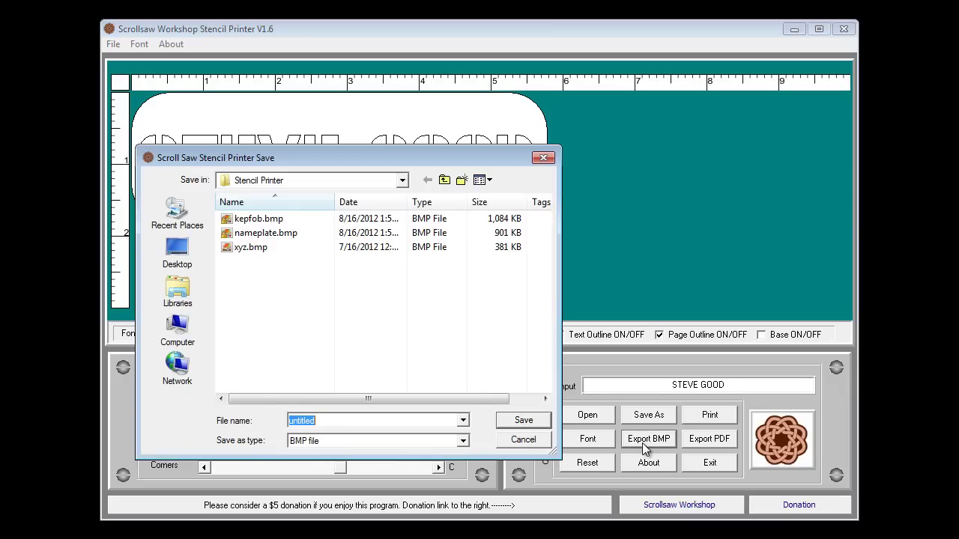
{"action": "left_click", "coordinate": [527, 441]}
{"action": "left_click", "coordinate": [703, 440]}
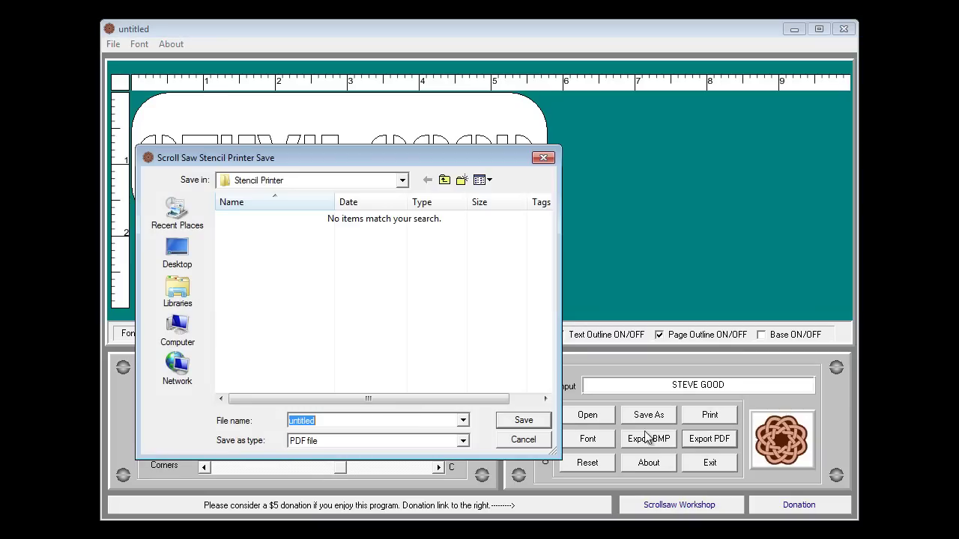
{"action": "left_click", "coordinate": [523, 439]}
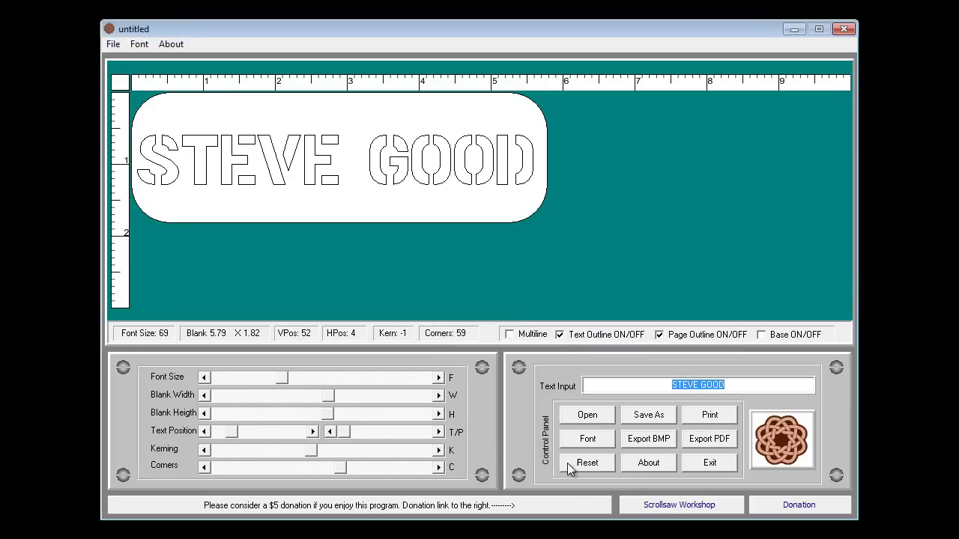
Step: Reset the pattern to the default 'Scroll Saw' stencil at size 80 on a 10.00 × 1.50 blank
{"action": "left_click", "coordinate": [588, 463]}
{"action": "left_click", "coordinate": [385, 428]}
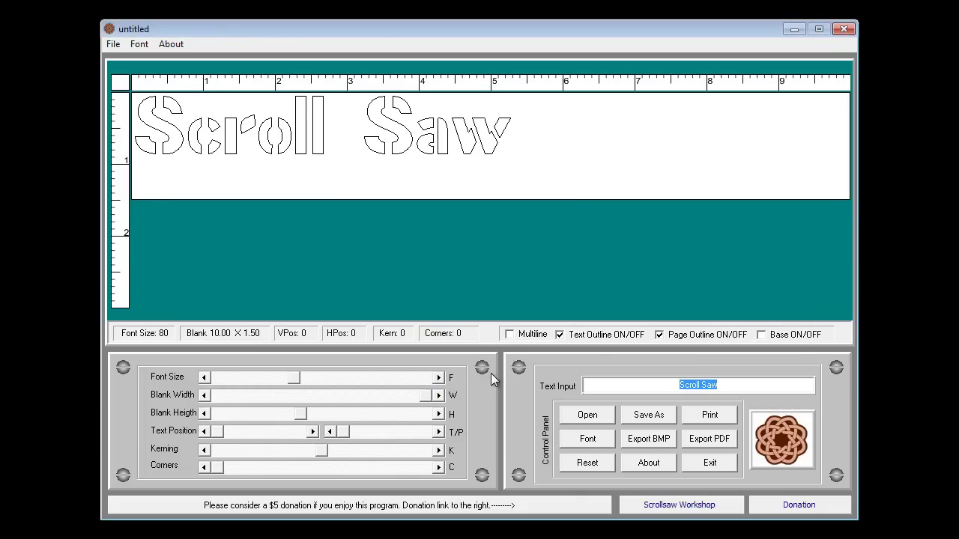
Step: Choose the Arial font in its Black style for the 'Scroll Saw' lettering
{"action": "left_click", "coordinate": [597, 442]}
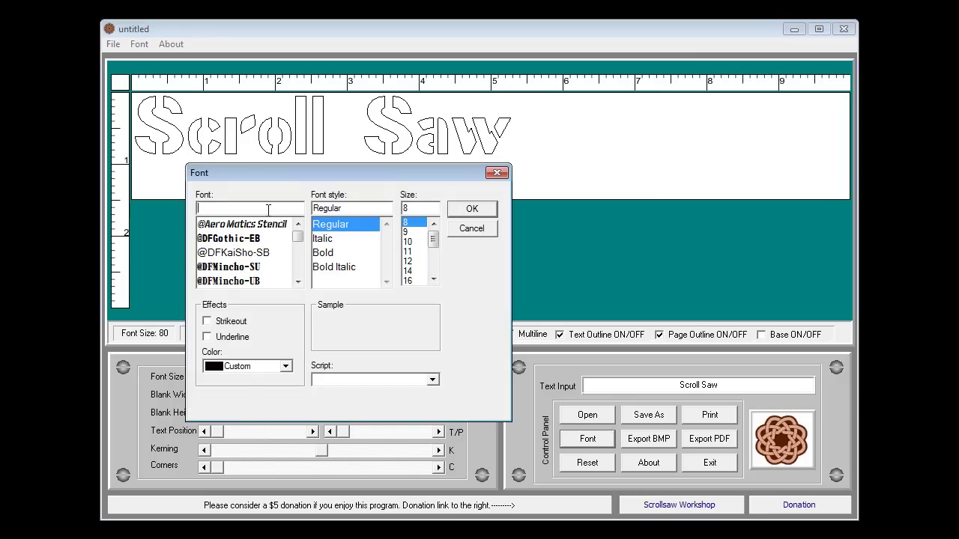
{"action": "type", "text": "arie"}
{"action": "key", "text": "BackSpace"}
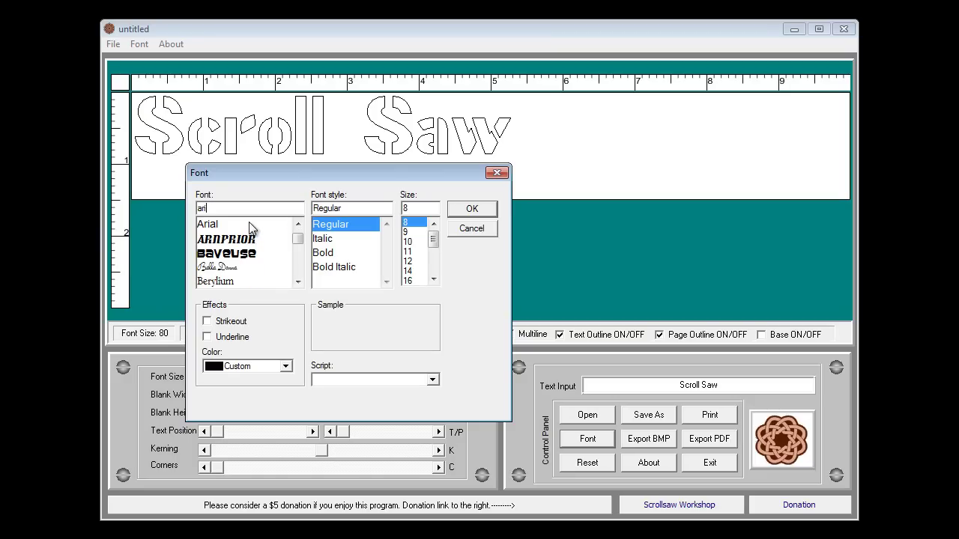
{"action": "left_click", "coordinate": [224, 225]}
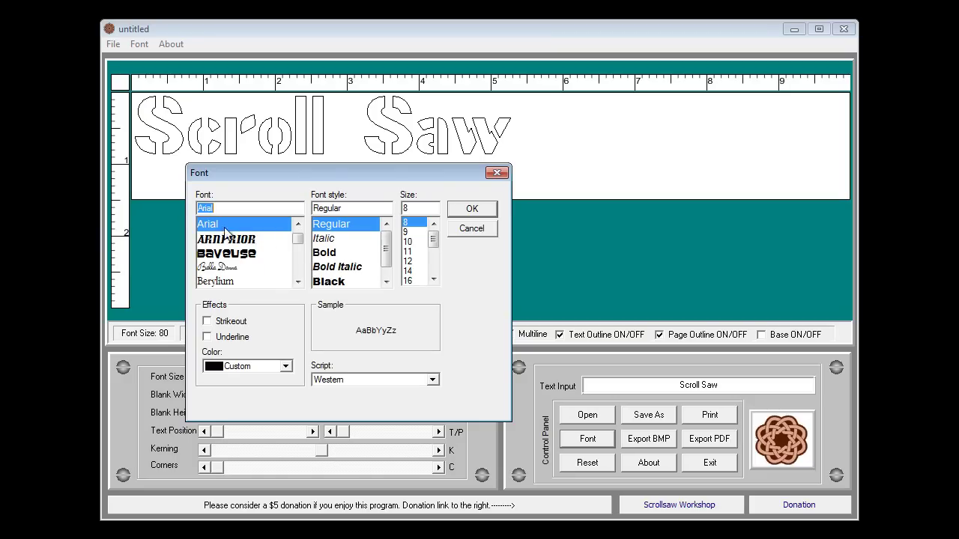
{"action": "left_click", "coordinate": [332, 282]}
Step: Apply Arial Black, make the lettering solid, heighten the blank, and add a base bar
{"action": "left_click", "coordinate": [473, 210]}
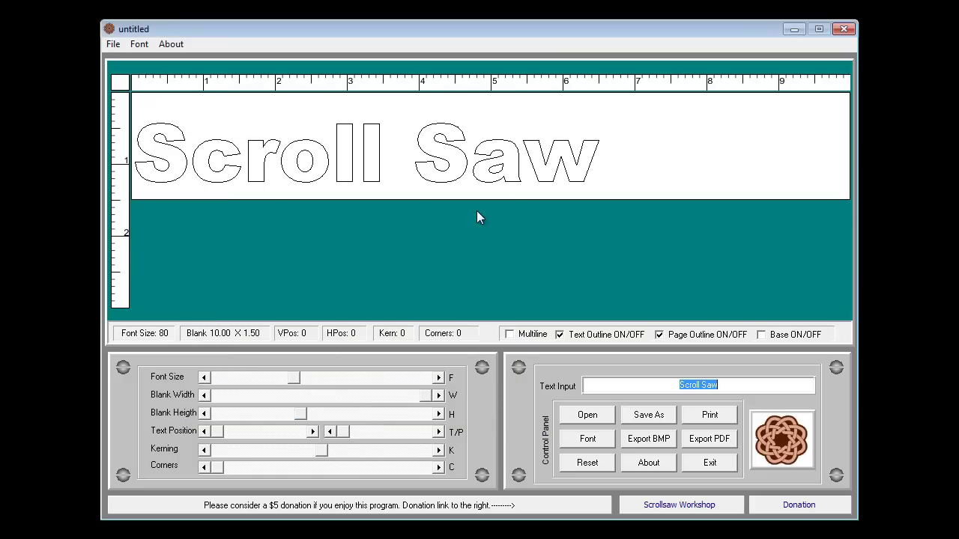
{"action": "left_click", "coordinate": [560, 335]}
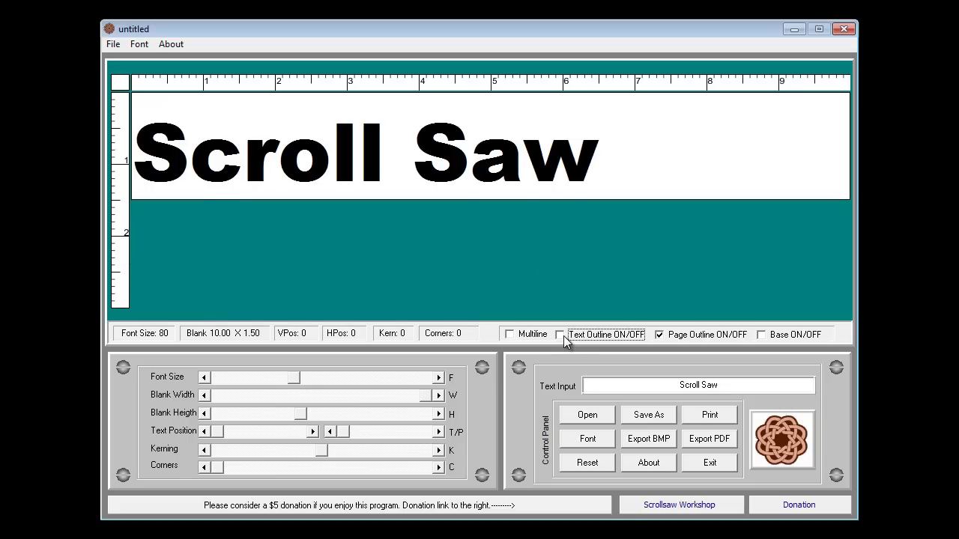
{"action": "left_click_drag", "start_coordinate": [304, 415], "coordinate": [433, 425]}
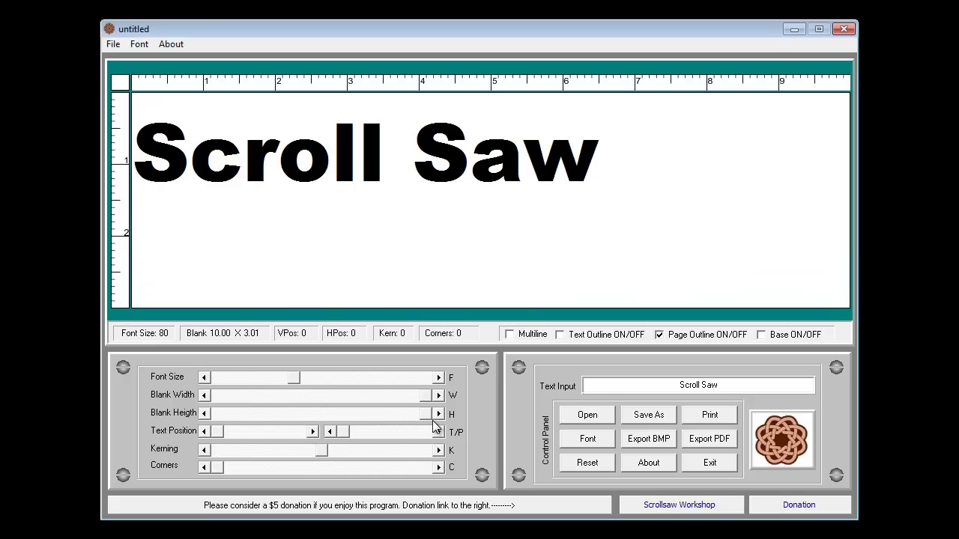
{"action": "left_click", "coordinate": [761, 335]}
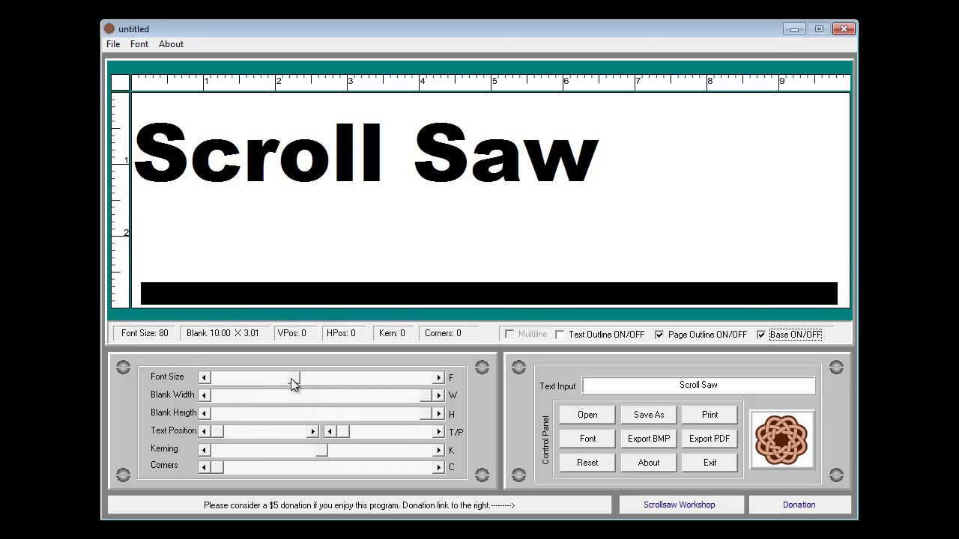
Step: Enlarge the lettering to size 120 on a 10.00 × 2.19 blank, shifted right to position 7
{"action": "left_click_drag", "start_coordinate": [291, 378], "coordinate": [335, 382]}
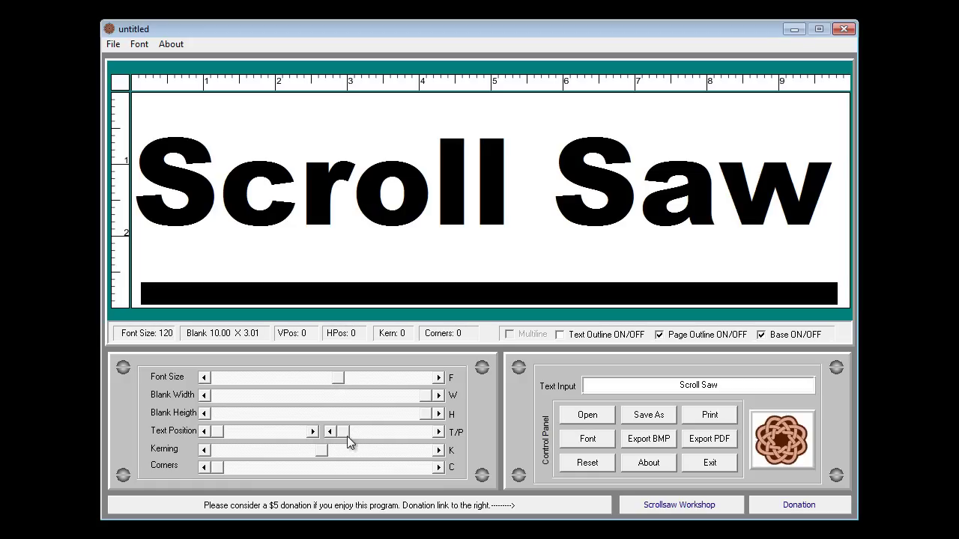
{"action": "left_click_drag", "start_coordinate": [426, 417], "coordinate": [358, 416]}
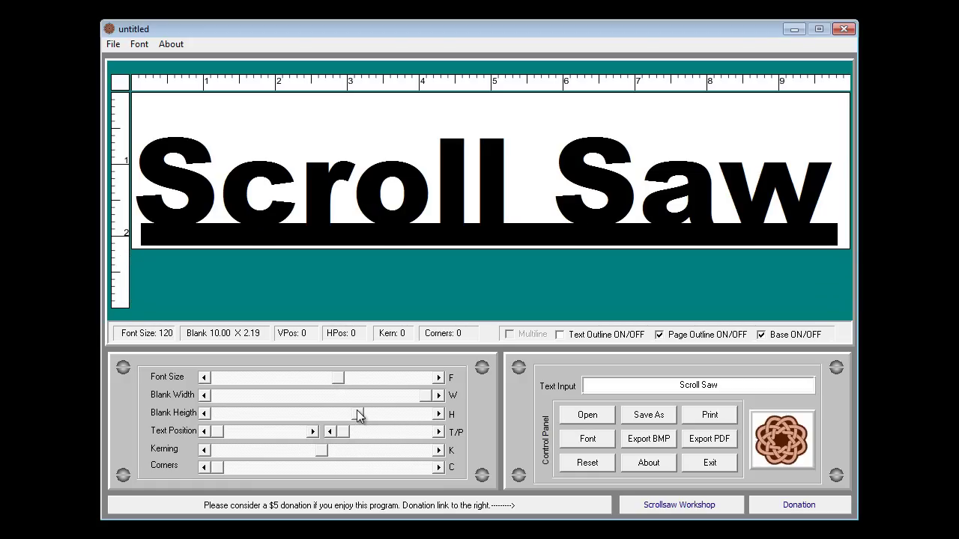
{"action": "left_click", "coordinate": [439, 433]}
{"action": "left_click", "coordinate": [439, 433]}
{"action": "left_click", "coordinate": [439, 433]}
{"action": "left_click", "coordinate": [439, 433]}
{"action": "left_click", "coordinate": [439, 433]}
{"action": "left_click", "coordinate": [438, 433]}
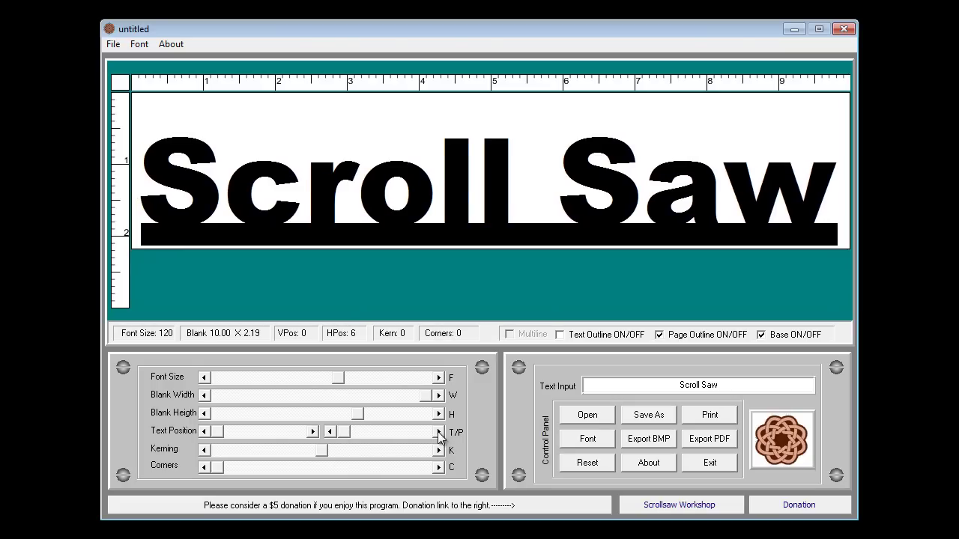
{"action": "left_click", "coordinate": [439, 433]}
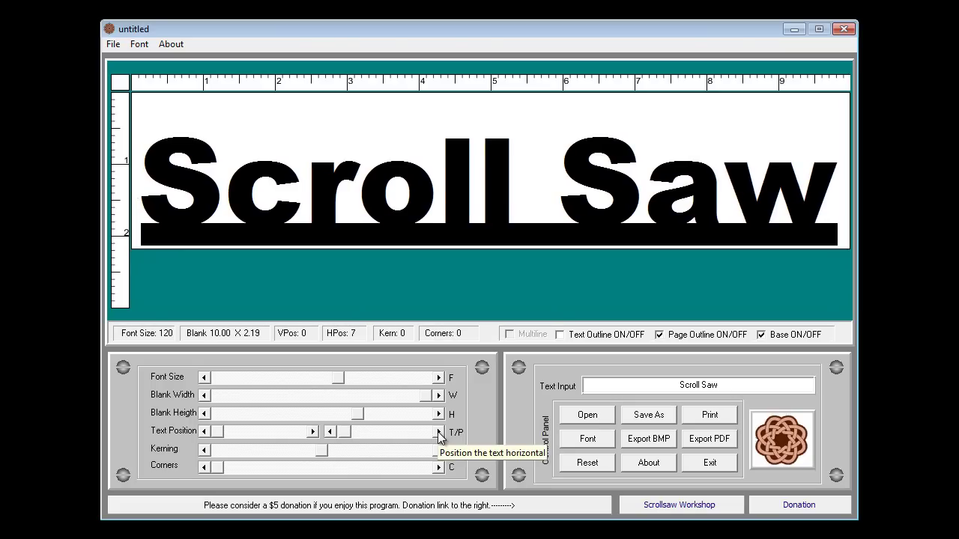
{"action": "key", "text": "Tab"}
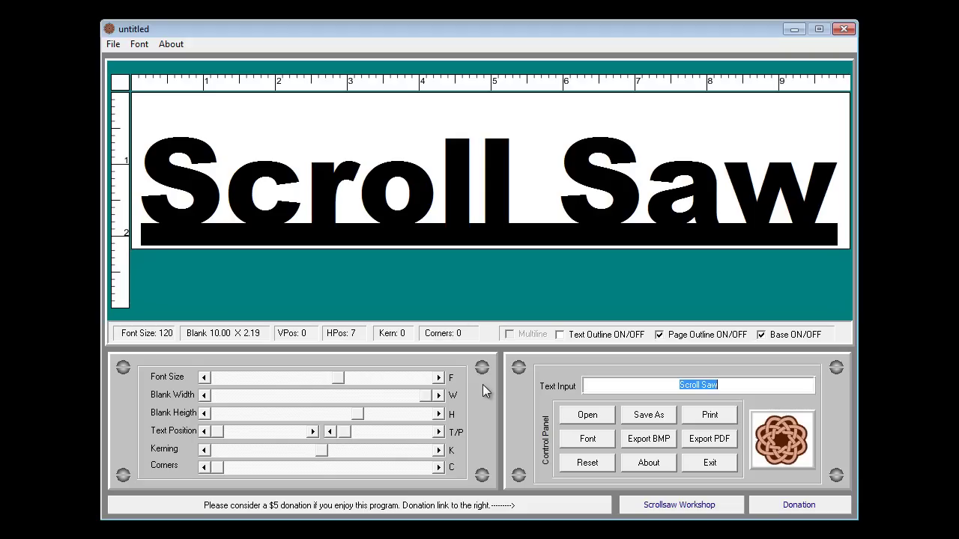
Step: Turn off Page Outline and check in print preview that the blank has no border
{"action": "left_click", "coordinate": [709, 416]}
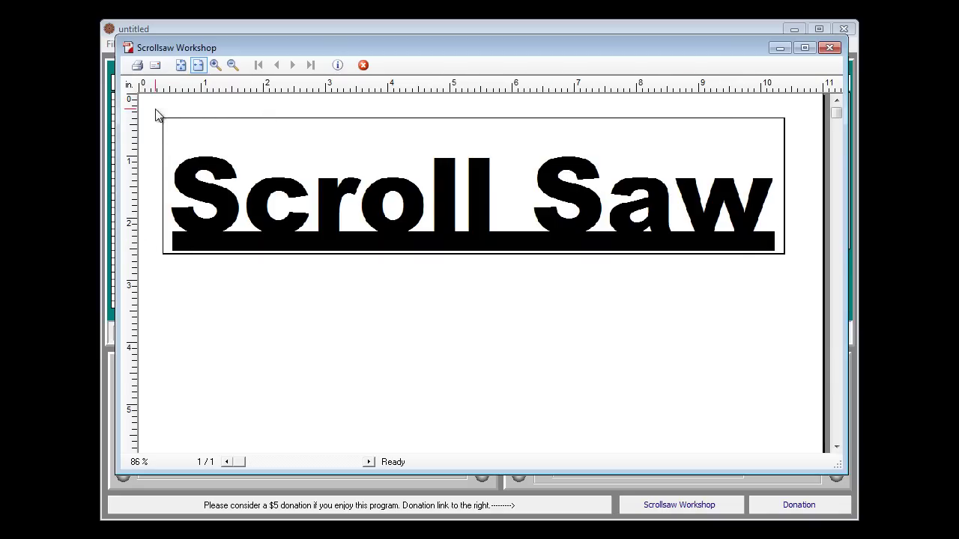
{"action": "left_click", "coordinate": [829, 48]}
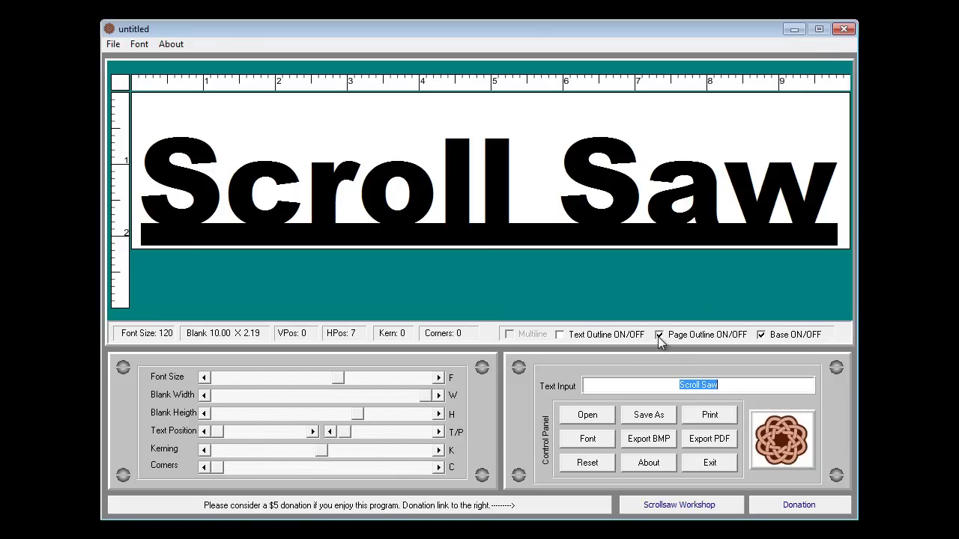
{"action": "left_click", "coordinate": [659, 335]}
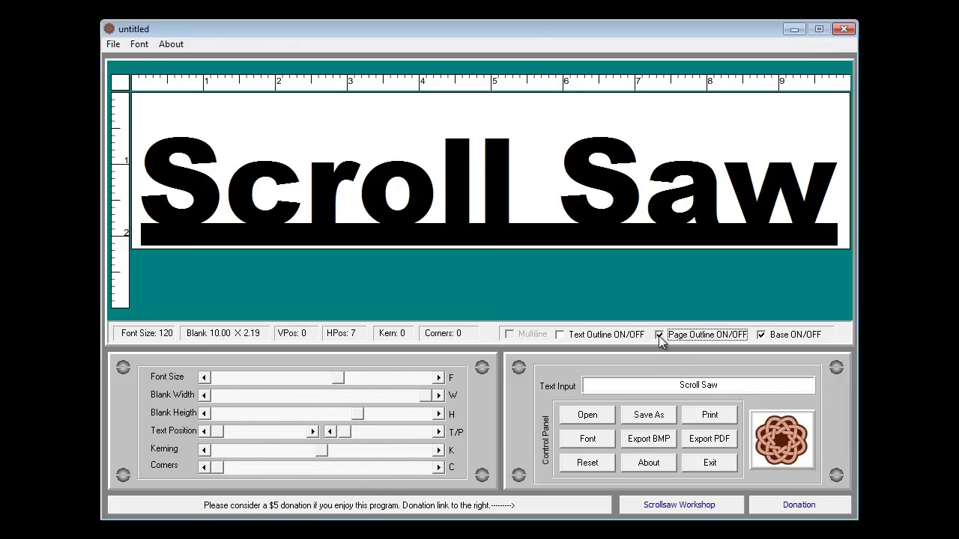
{"action": "left_click", "coordinate": [702, 424]}
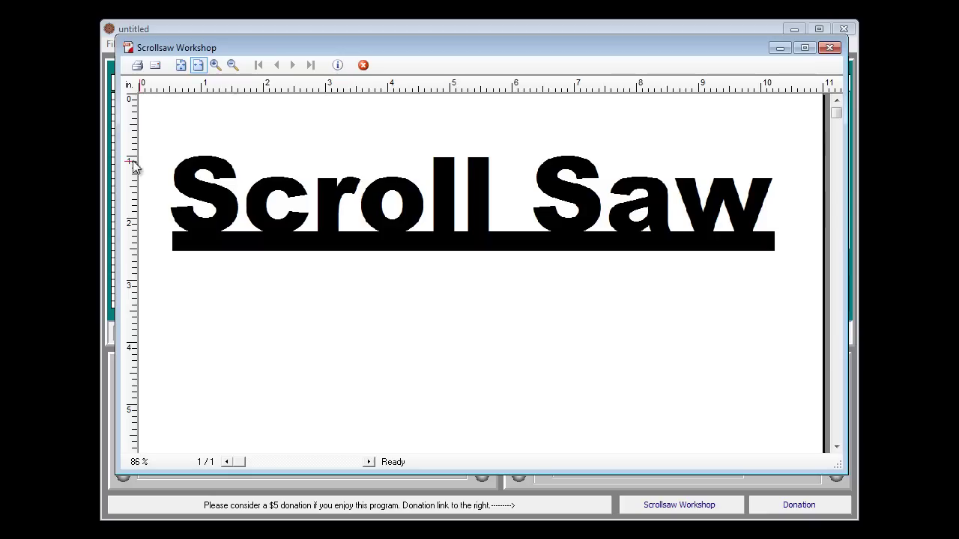
{"action": "left_click", "coordinate": [830, 49]}
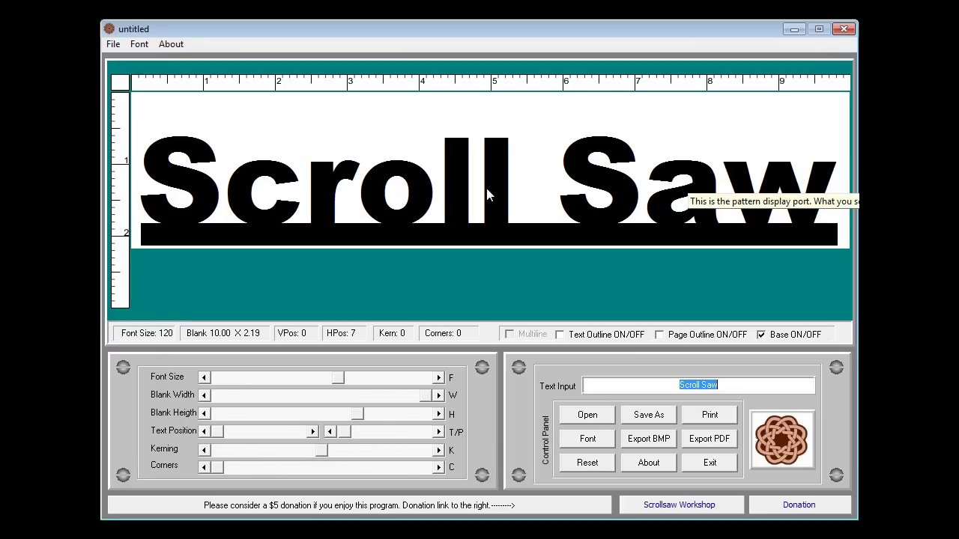
Step: Apply the Freak Show font to the SCROLL SAW lettering
{"action": "left_click", "coordinate": [587, 443]}
{"action": "scroll", "coordinate": [299, 251], "scroll_direction": "down", "scroll_amount": 10}
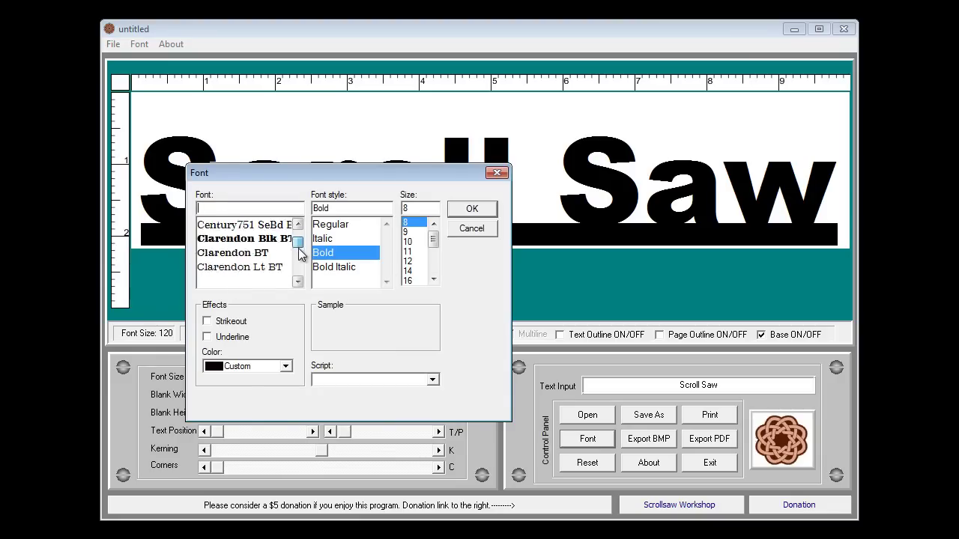
{"action": "mouse_move", "coordinate": [299, 249]}
{"action": "left_mouse_down"}
{"action": "mouse_move", "coordinate": [299, 262]}
{"action": "mouse_move", "coordinate": [300, 250]}
{"action": "left_mouse_up"}
{"action": "left_click", "coordinate": [302, 273]}
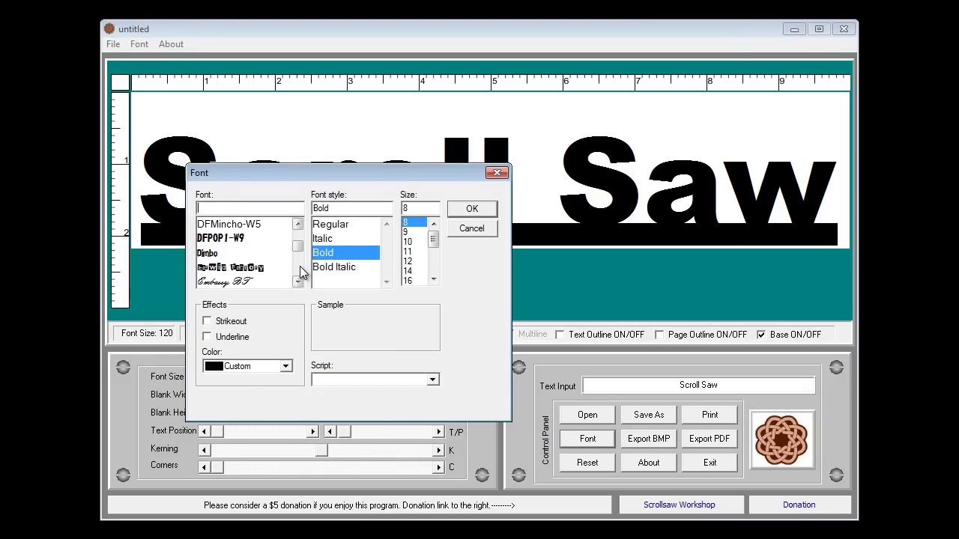
{"action": "scroll", "coordinate": [300, 269], "scroll_direction": "down", "scroll_amount": 3}
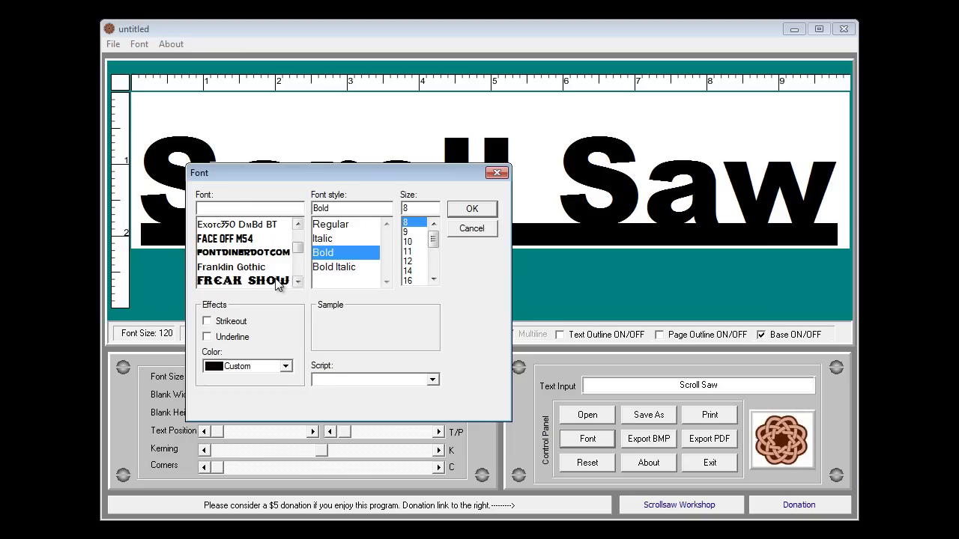
{"action": "left_click", "coordinate": [285, 281]}
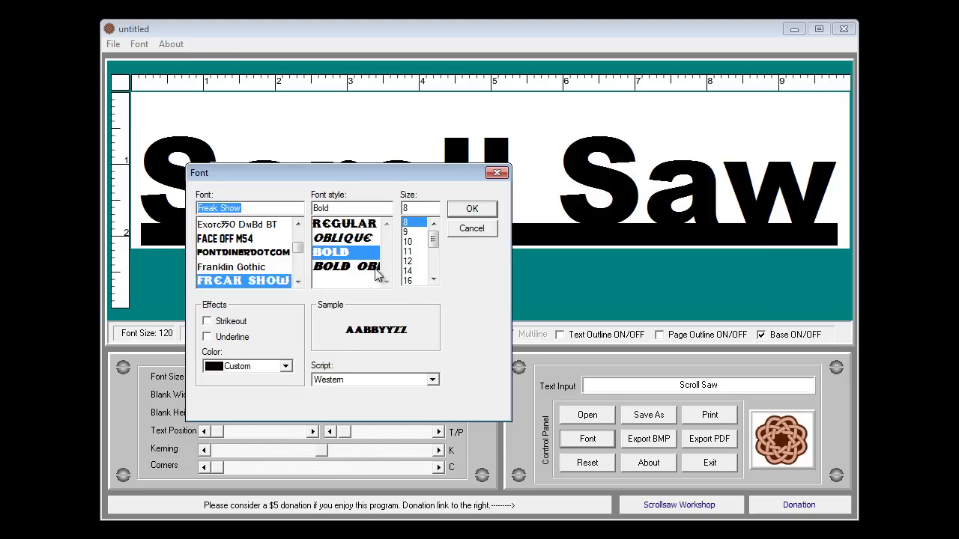
{"action": "left_click", "coordinate": [469, 215]}
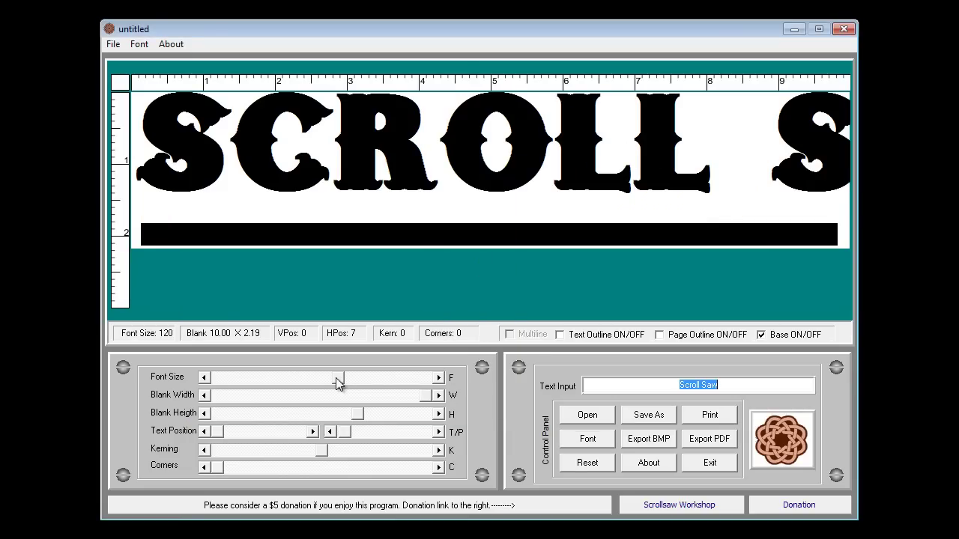
Step: Shrink the lettering to size 82, lower it onto the base bar, and shorten the blank to 1.60
{"action": "left_click_drag", "start_coordinate": [338, 377], "coordinate": [297, 383]}
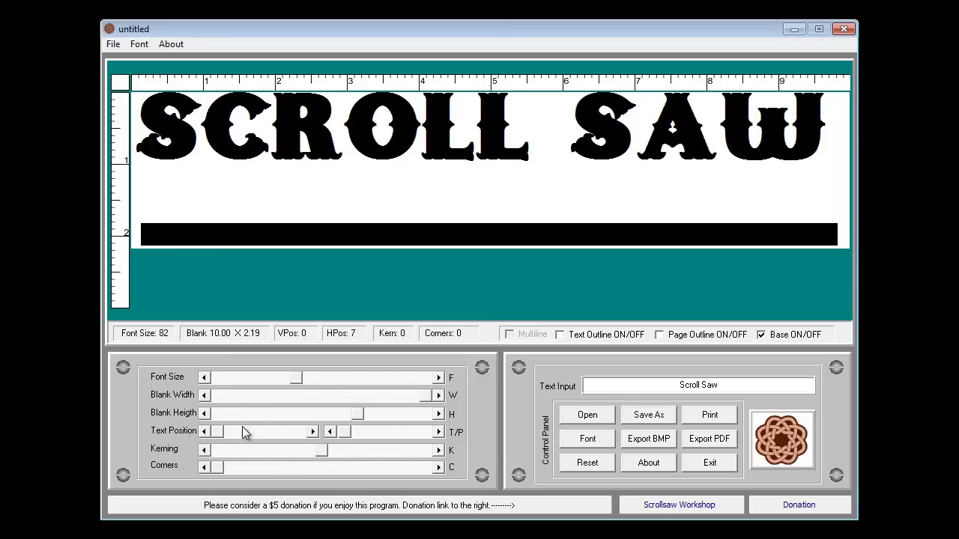
{"action": "left_click_drag", "start_coordinate": [218, 431], "coordinate": [228, 432]}
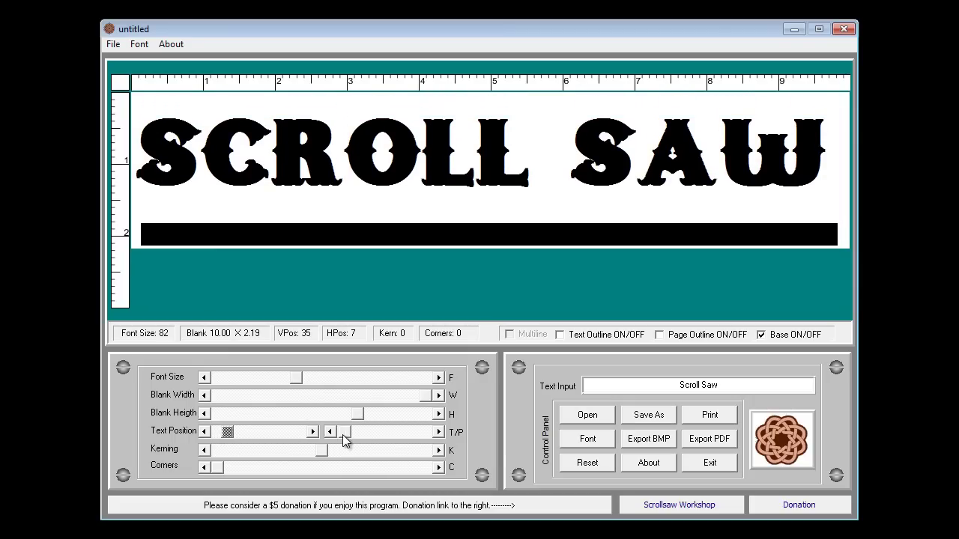
{"action": "left_click_drag", "start_coordinate": [358, 416], "coordinate": [312, 419]}
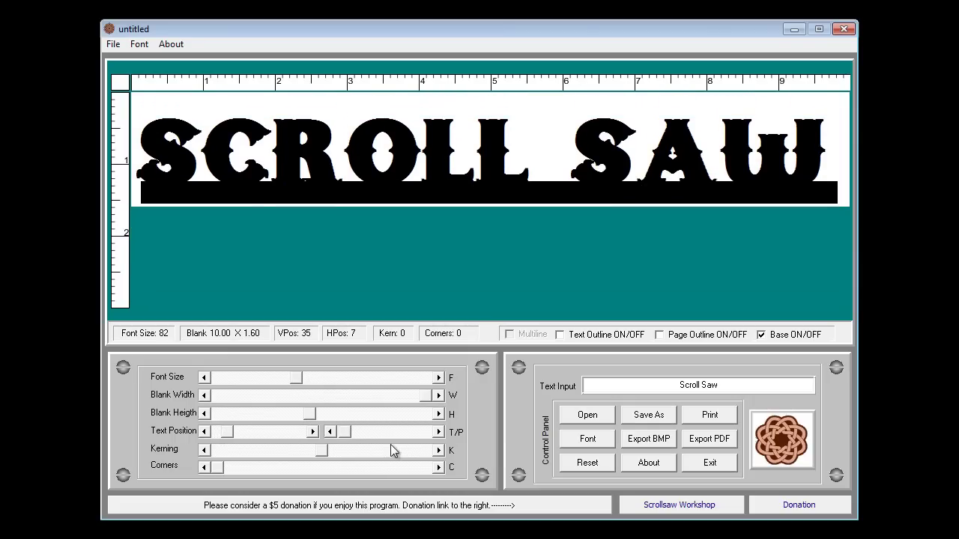
Step: Nudge the SCROLL SAW text right until the horizontal position reads 12
{"action": "left_click", "coordinate": [439, 432]}
{"action": "left_click", "coordinate": [439, 432]}
{"action": "left_click", "coordinate": [436, 434]}
{"action": "left_click", "coordinate": [436, 435]}
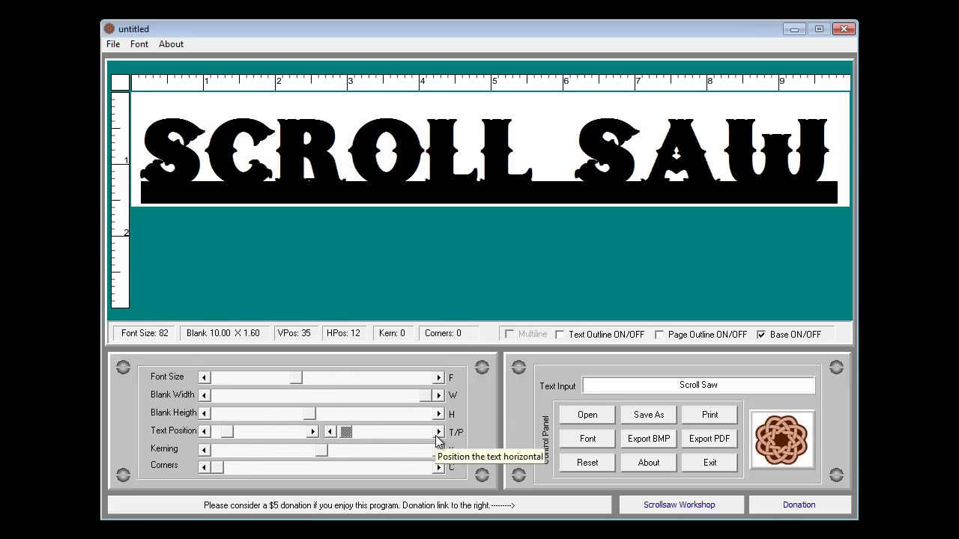
{"action": "key", "text": "Tab"}
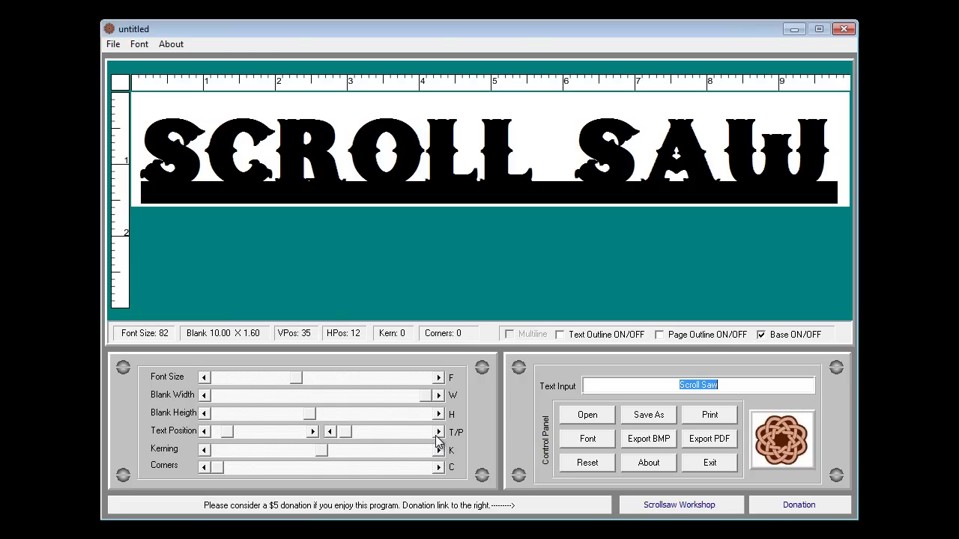
Step: Reset the pattern, enter STEVE, and make a 2.81 × 1.01 blank with fully rounded corners
{"action": "left_click", "coordinate": [587, 462]}
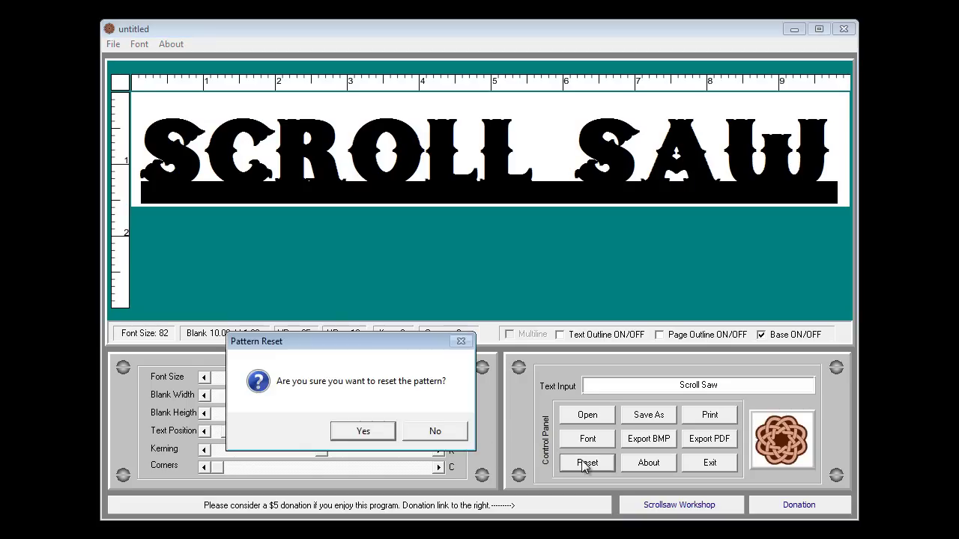
{"action": "left_click", "coordinate": [372, 433]}
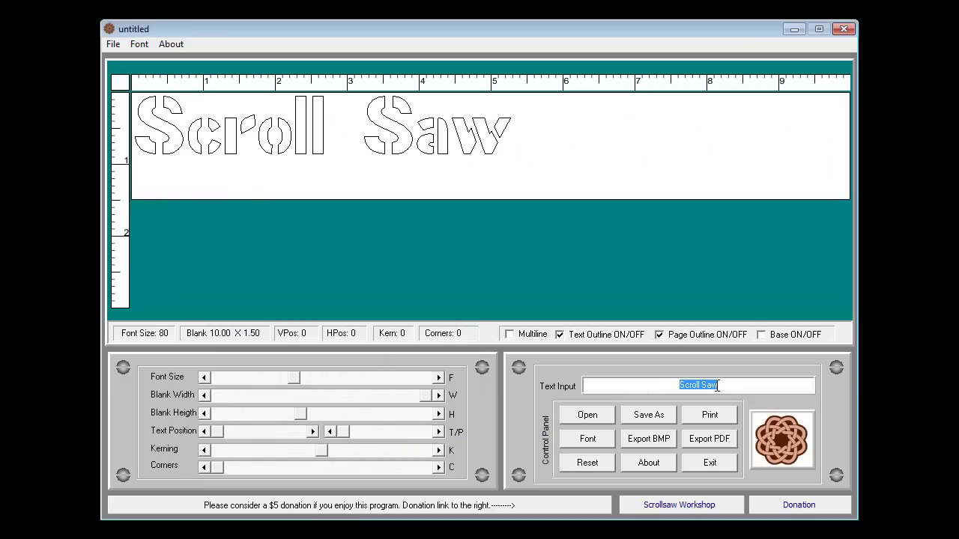
{"action": "type", "text": "STEVE"}
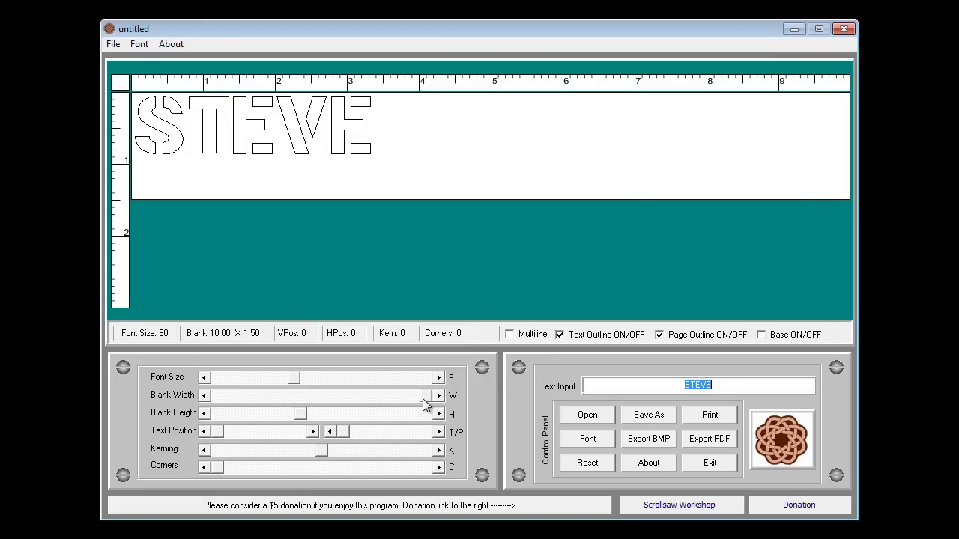
{"action": "left_click_drag", "start_coordinate": [422, 398], "coordinate": [257, 391]}
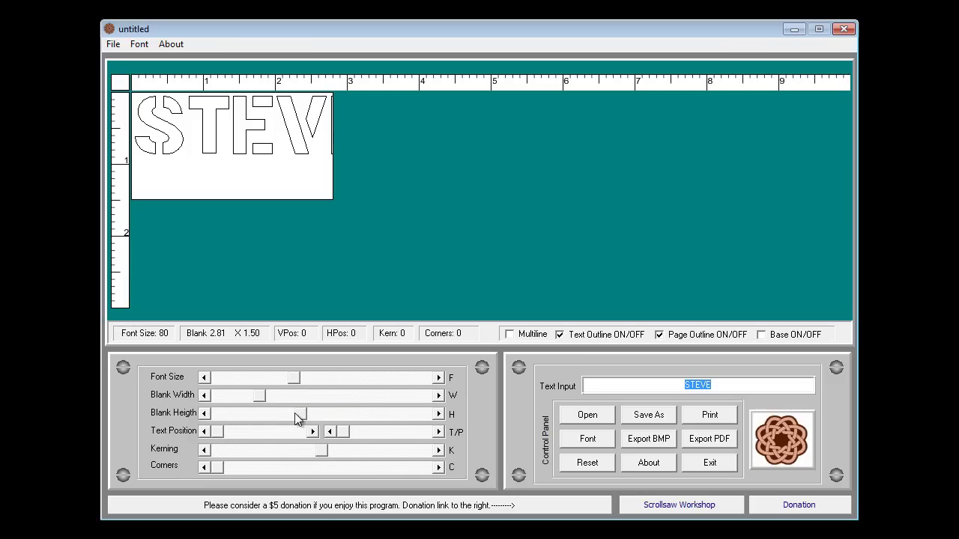
{"action": "left_click_drag", "start_coordinate": [295, 412], "coordinate": [256, 413]}
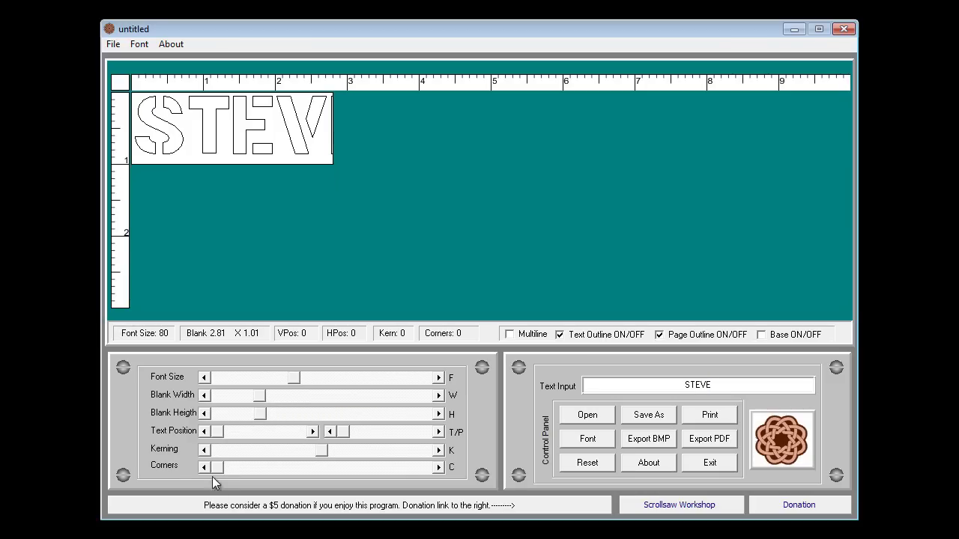
{"action": "left_click_drag", "start_coordinate": [218, 468], "coordinate": [421, 474]}
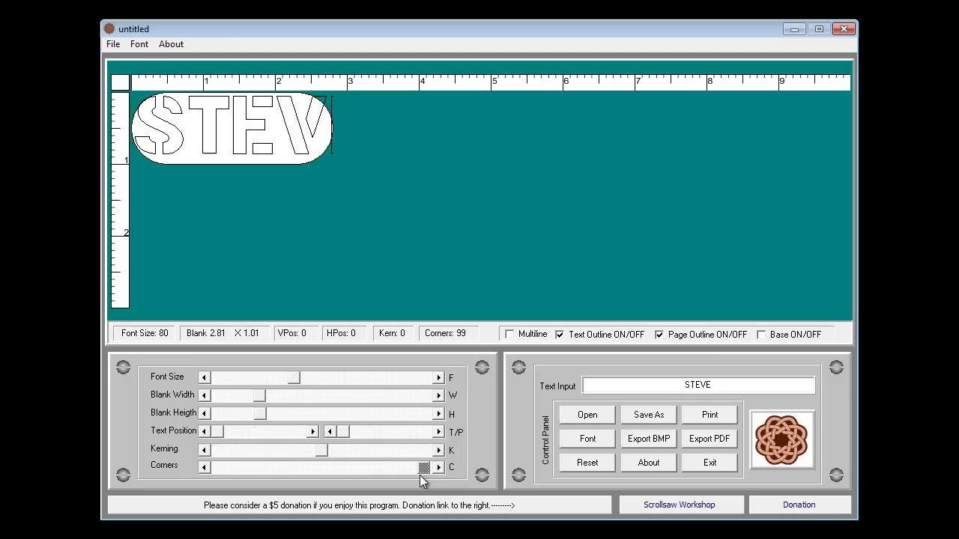
Step: Size the STEVE lettering to 53 and centre it on the fob
{"action": "left_click_drag", "start_coordinate": [297, 382], "coordinate": [262, 383]}
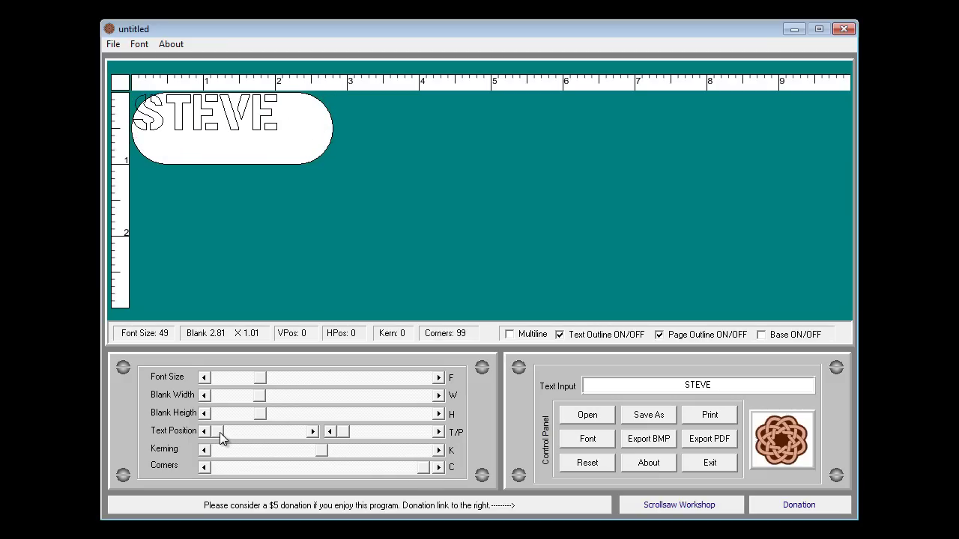
{"action": "left_click_drag", "start_coordinate": [221, 434], "coordinate": [226, 434]}
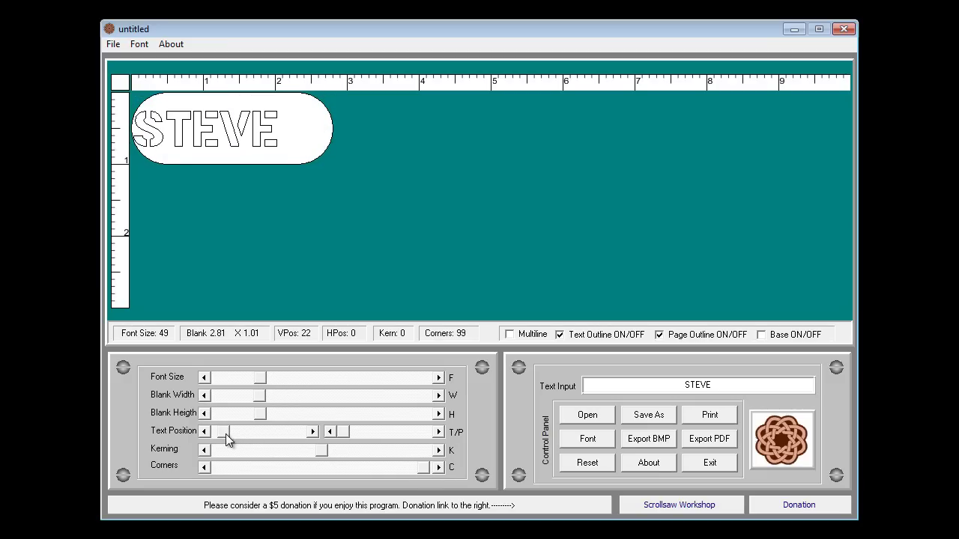
{"action": "left_click_drag", "start_coordinate": [343, 433], "coordinate": [348, 430]}
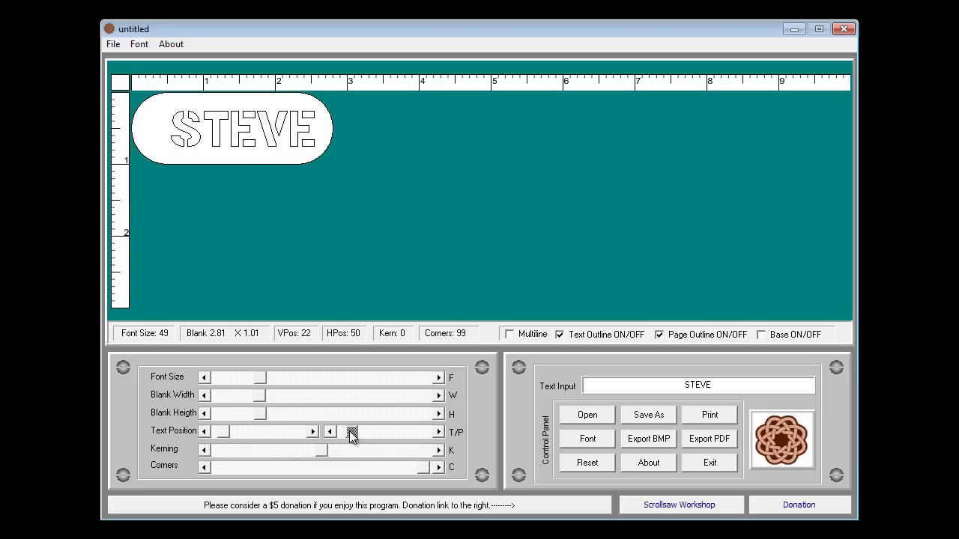
{"action": "left_click_drag", "start_coordinate": [265, 384], "coordinate": [265, 381]}
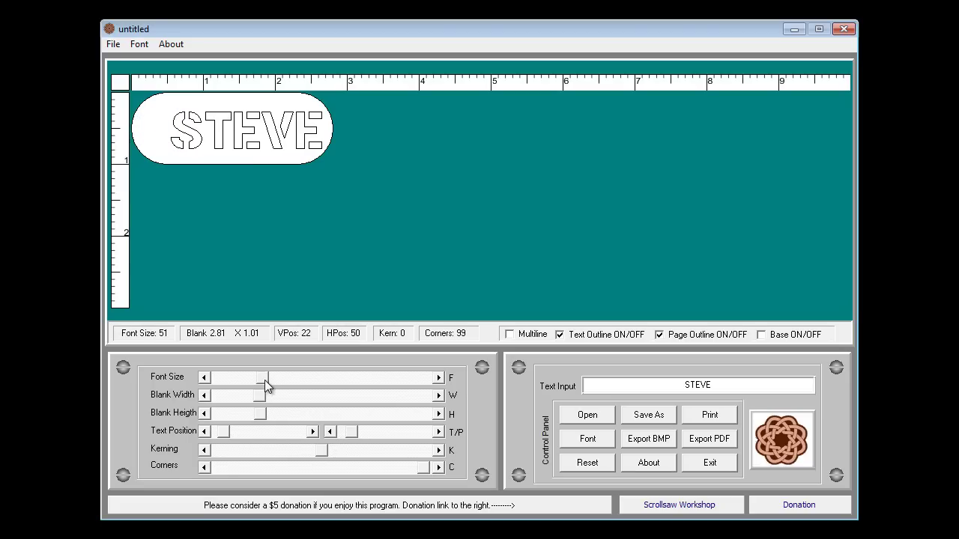
{"action": "left_click_drag", "start_coordinate": [349, 431], "coordinate": [343, 432]}
Step: Centre STEVE and switch its letters from outlined to solid
{"action": "left_click", "coordinate": [206, 432]}
{"action": "left_click", "coordinate": [206, 432]}
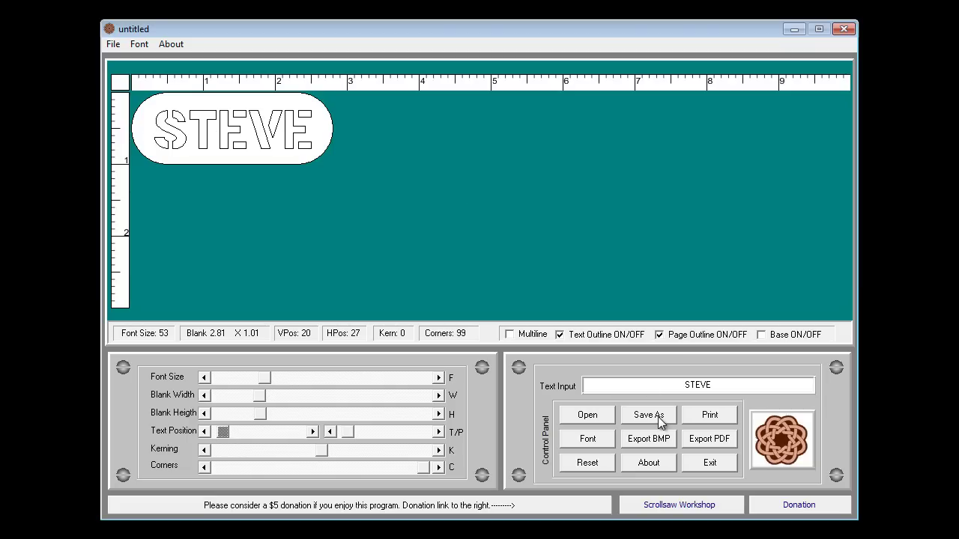
{"action": "left_click", "coordinate": [560, 335]}
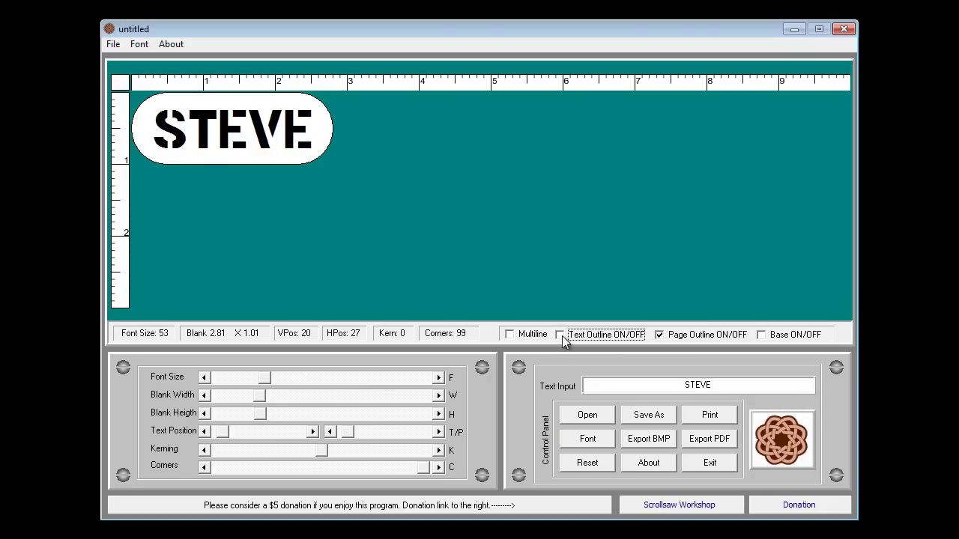
{"action": "left_click", "coordinate": [561, 336]}
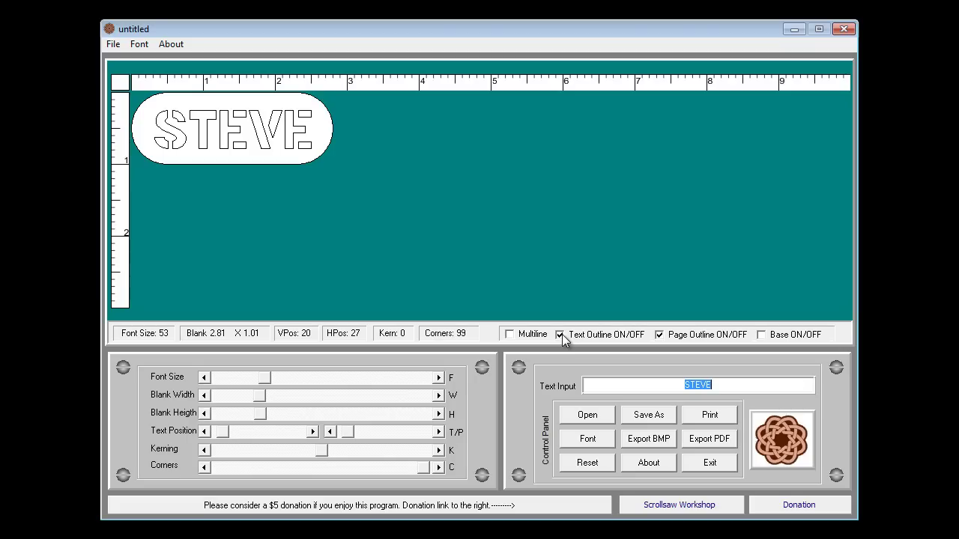
{"action": "left_click", "coordinate": [561, 336]}
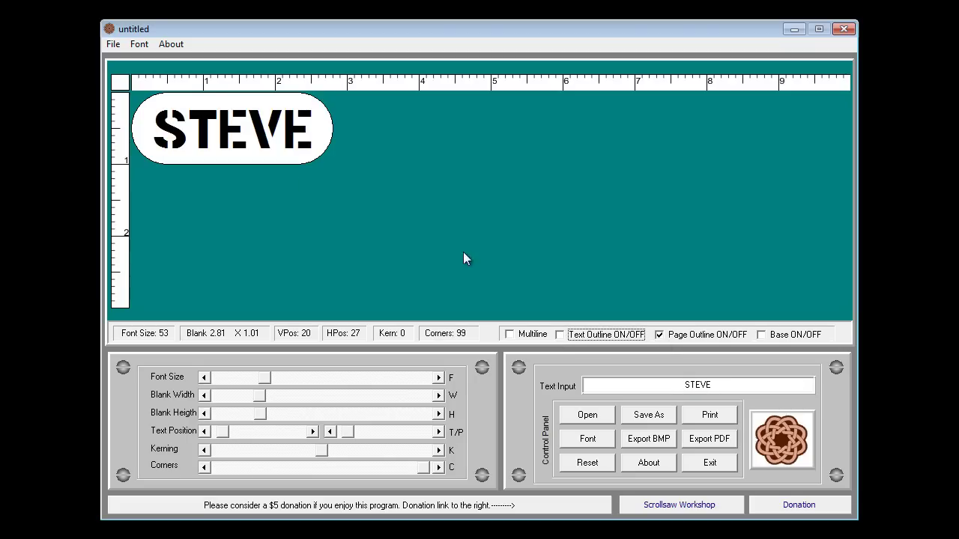
Step: Preview the fob print with and without the page outline, leaving the outline on
{"action": "left_click", "coordinate": [710, 416]}
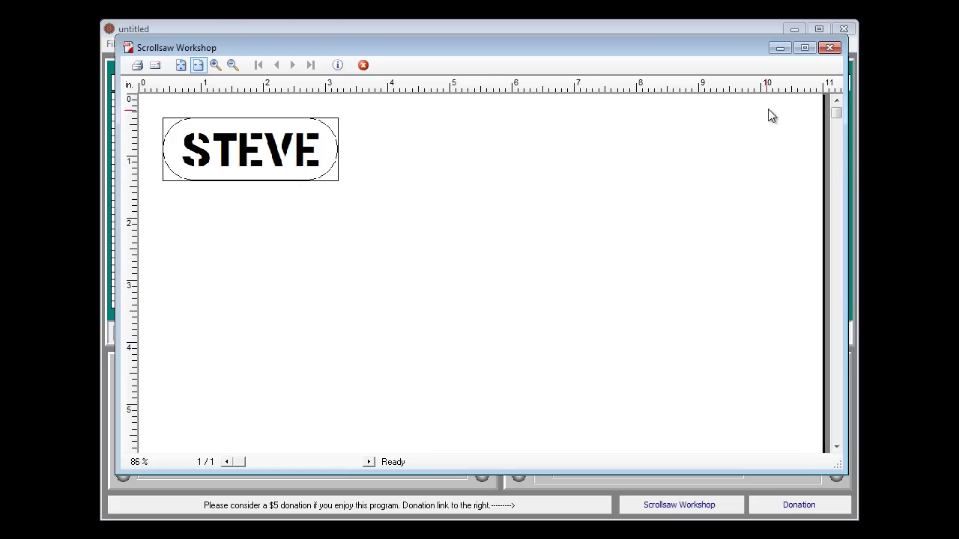
{"action": "left_click", "coordinate": [829, 47]}
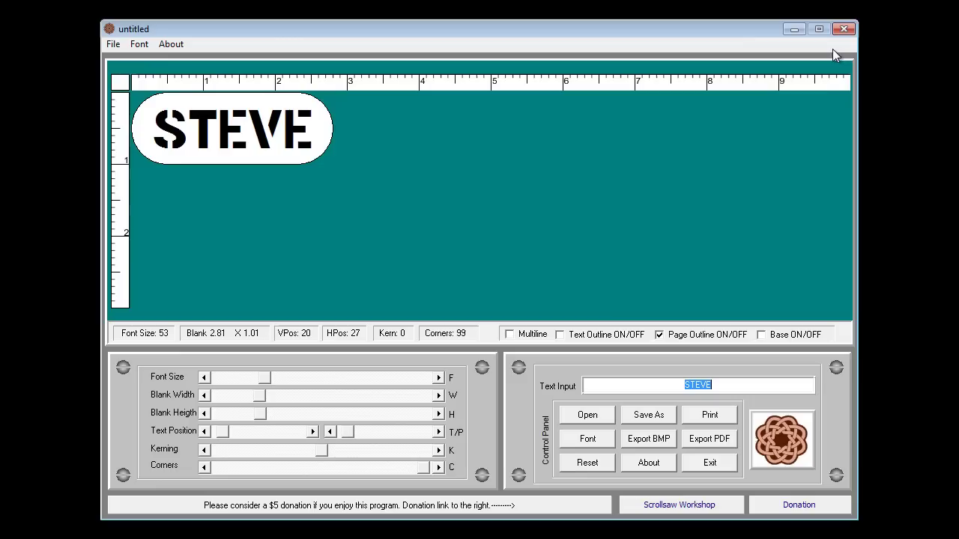
{"action": "left_click", "coordinate": [683, 337]}
{"action": "left_click", "coordinate": [706, 417]}
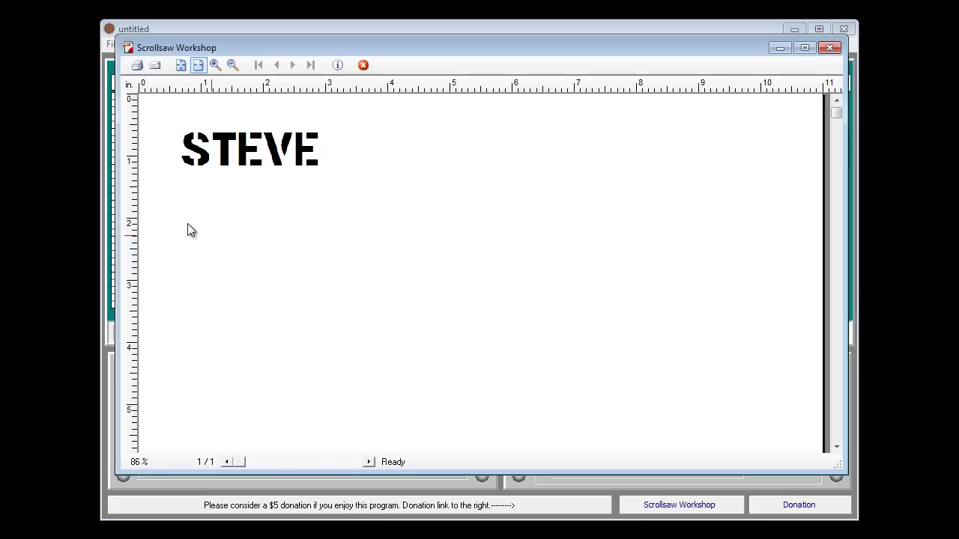
{"action": "left_click", "coordinate": [831, 47]}
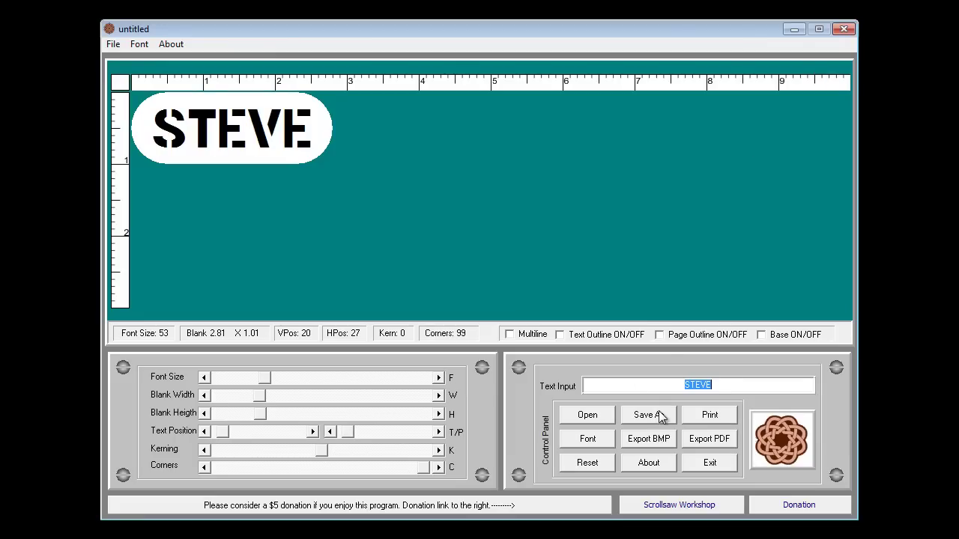
{"action": "left_click", "coordinate": [660, 336]}
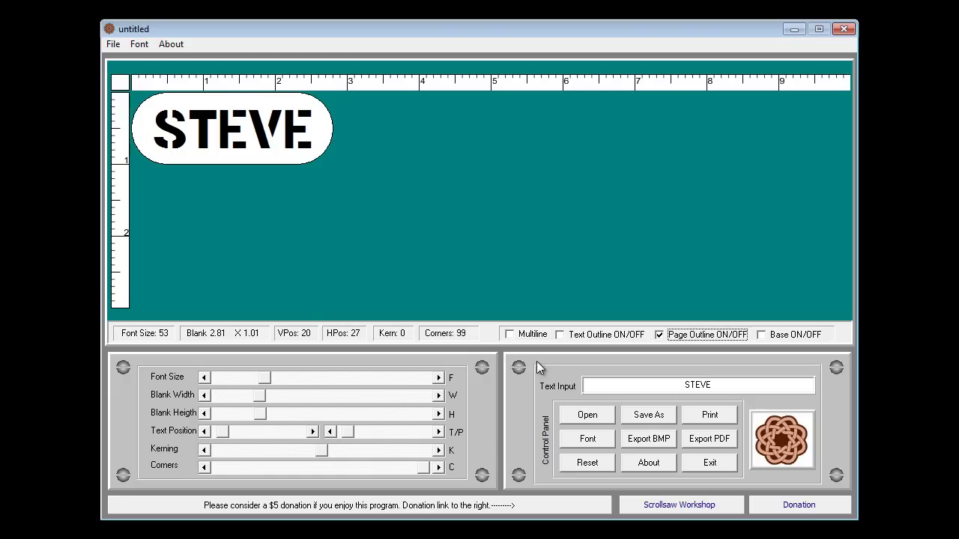
Step: Change the STEVE lettering to the MYCHAIN font
{"action": "left_click", "coordinate": [586, 439]}
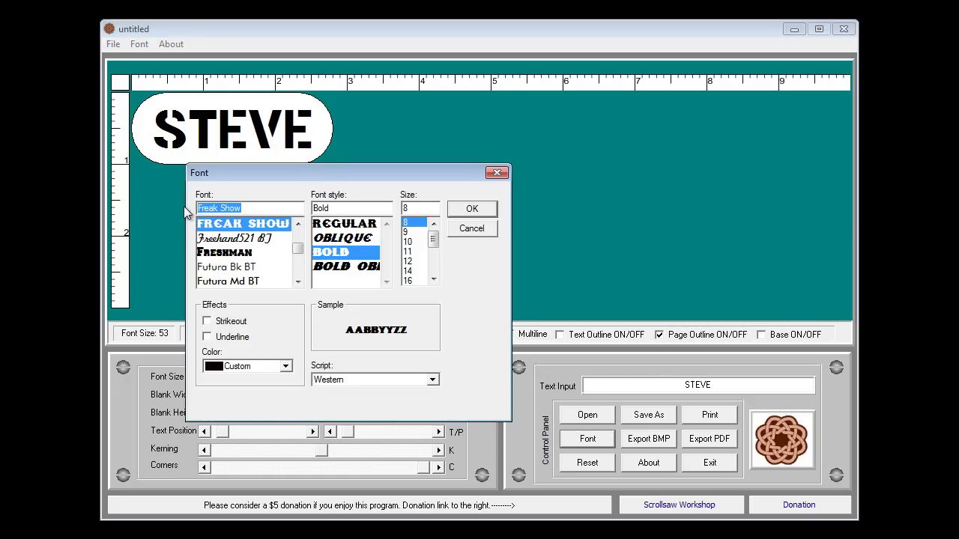
{"action": "type", "text": "my"}
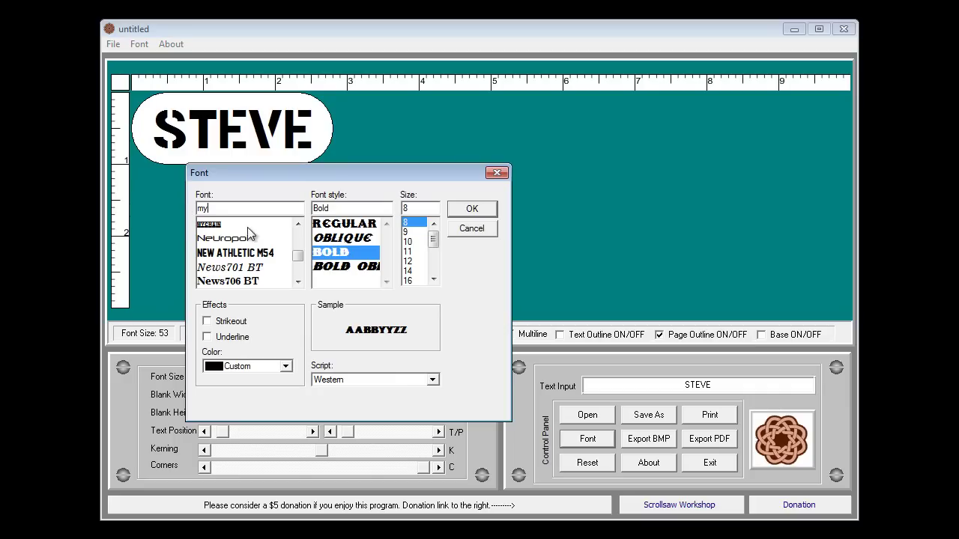
{"action": "left_click", "coordinate": [218, 225]}
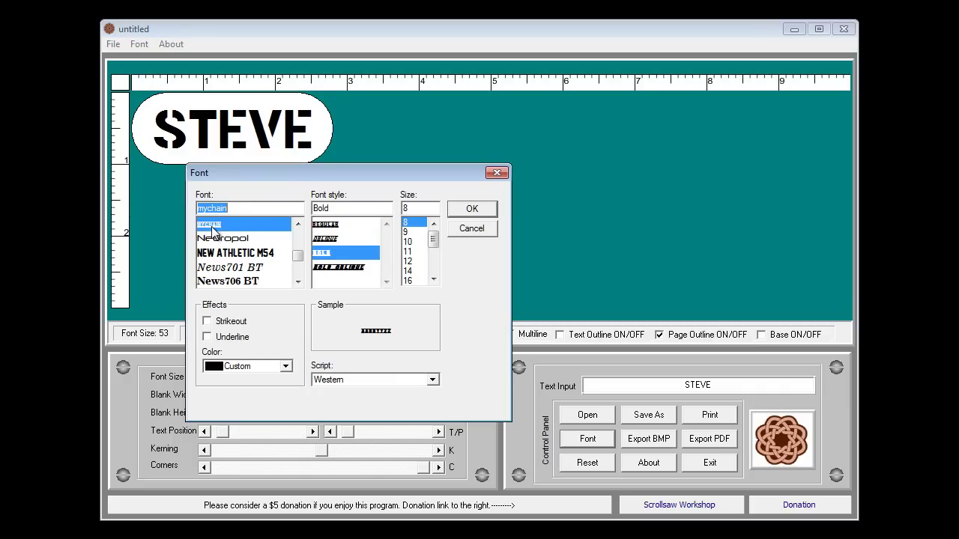
{"action": "left_click", "coordinate": [472, 210]}
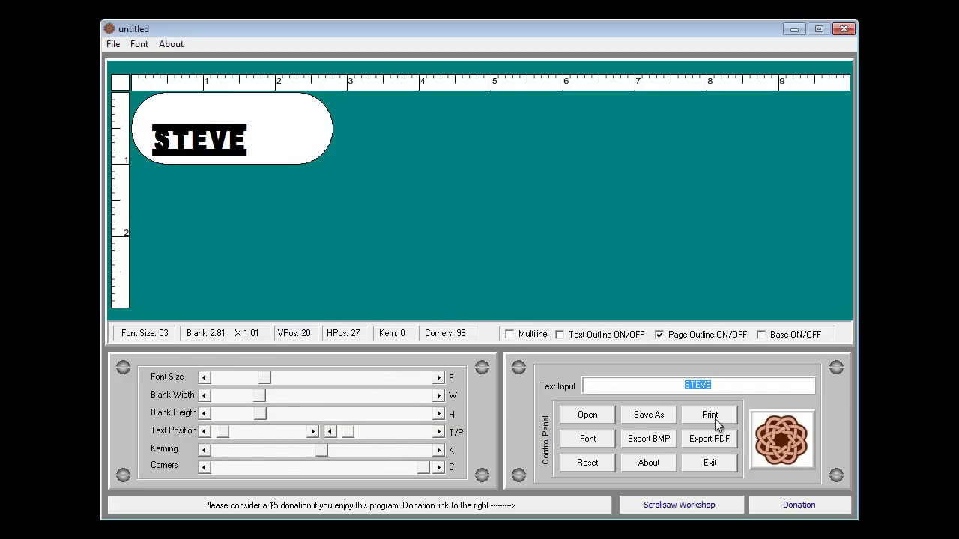
Step: Turn off the page outline, square the corners, make the blank 10.00 × 3.01, and raise the font size to 75
{"action": "left_click", "coordinate": [659, 336]}
{"action": "left_click", "coordinate": [421, 469]}
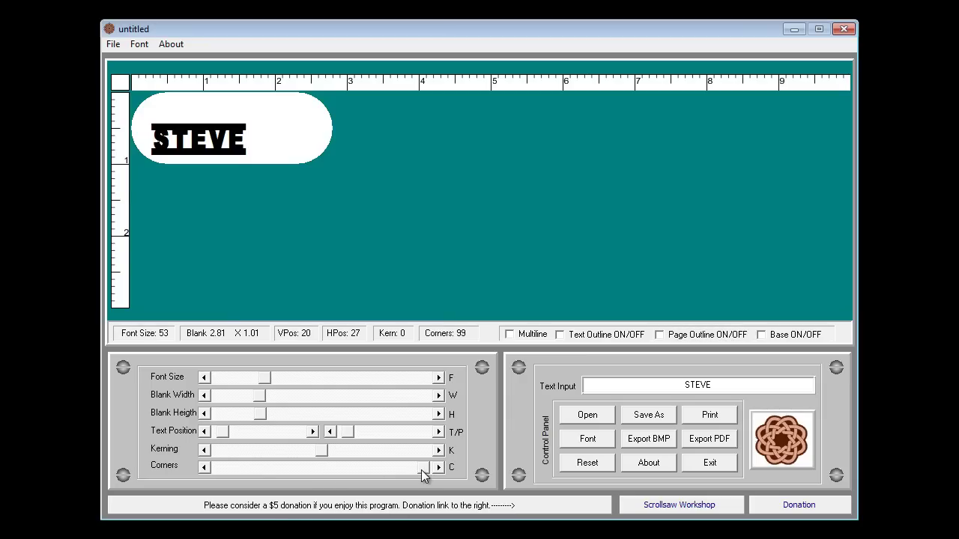
{"action": "left_click_drag", "start_coordinate": [421, 469], "coordinate": [216, 466]}
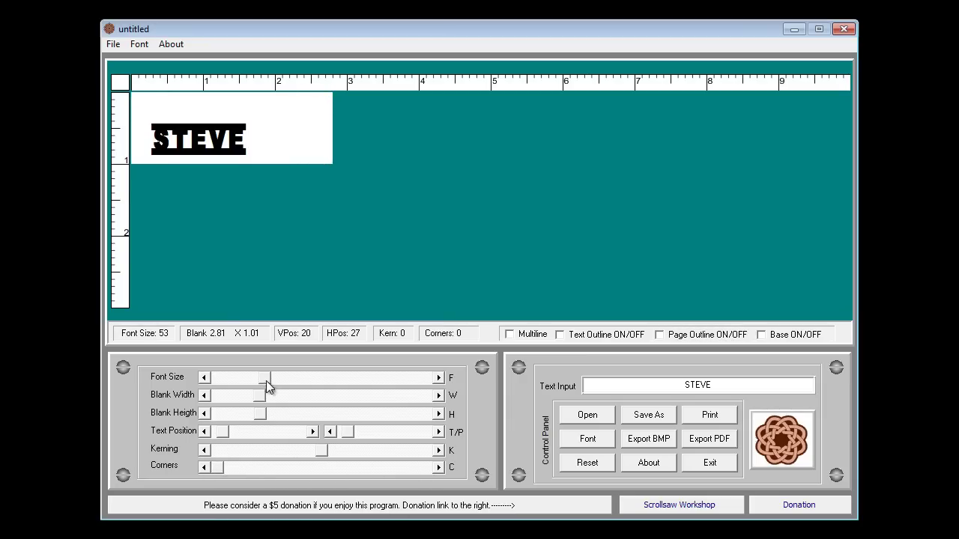
{"action": "left_click_drag", "start_coordinate": [260, 396], "coordinate": [422, 413]}
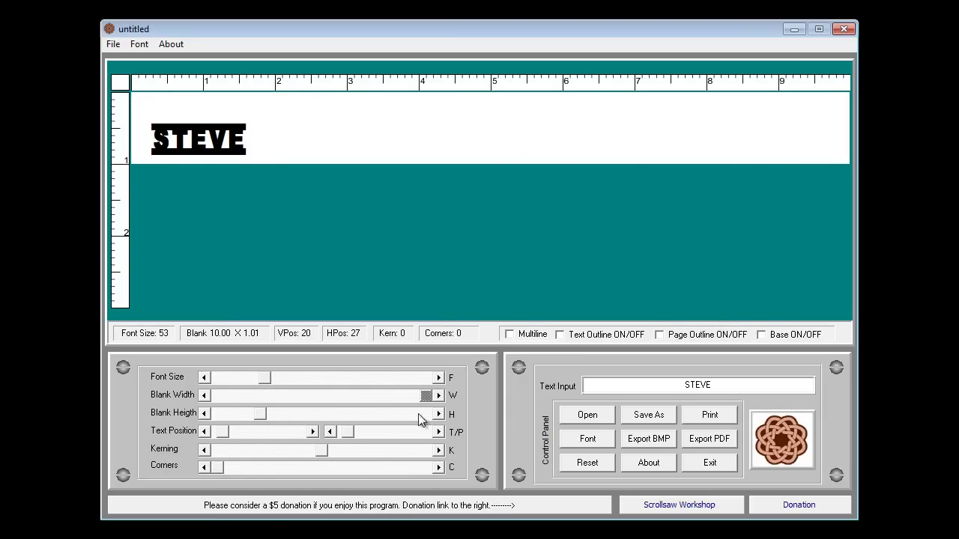
{"action": "left_click_drag", "start_coordinate": [259, 414], "coordinate": [451, 428]}
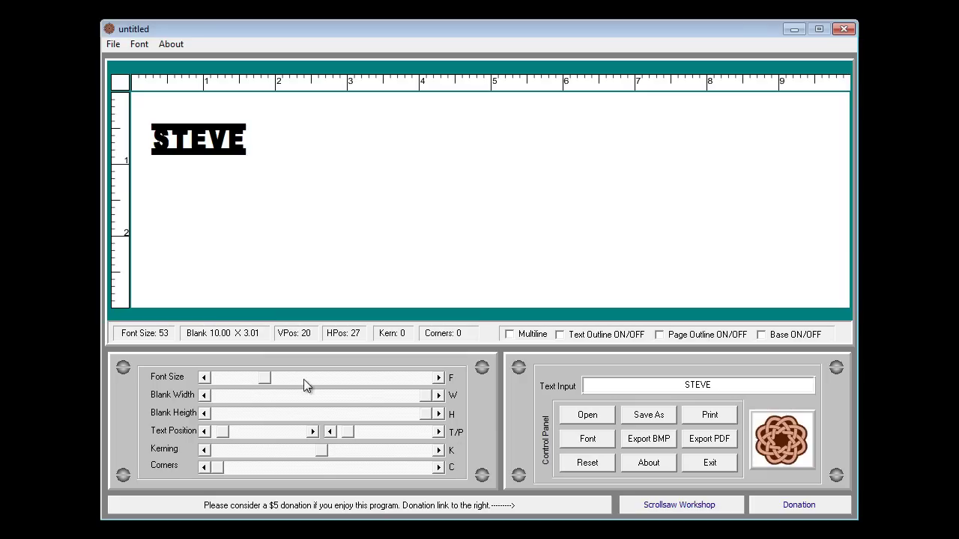
{"action": "left_click_drag", "start_coordinate": [269, 378], "coordinate": [288, 381]}
{"action": "left_click", "coordinate": [725, 386]}
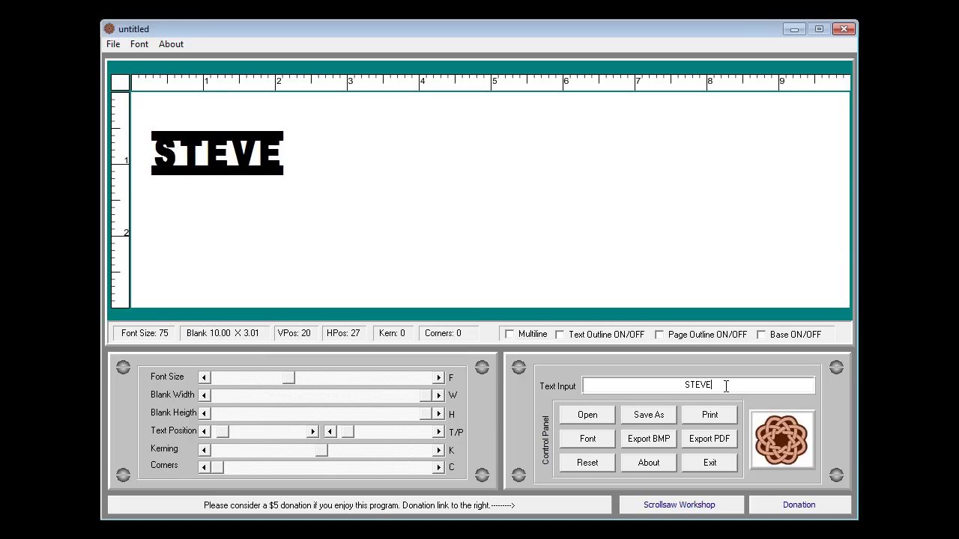
{"action": "key", "text": "BackSpace"}
{"action": "key", "text": "BackSpace"}
{"action": "key", "text": "BackSpace"}
{"action": "key", "text": "BackSpace"}
{"action": "key", "text": "BackSpace"}
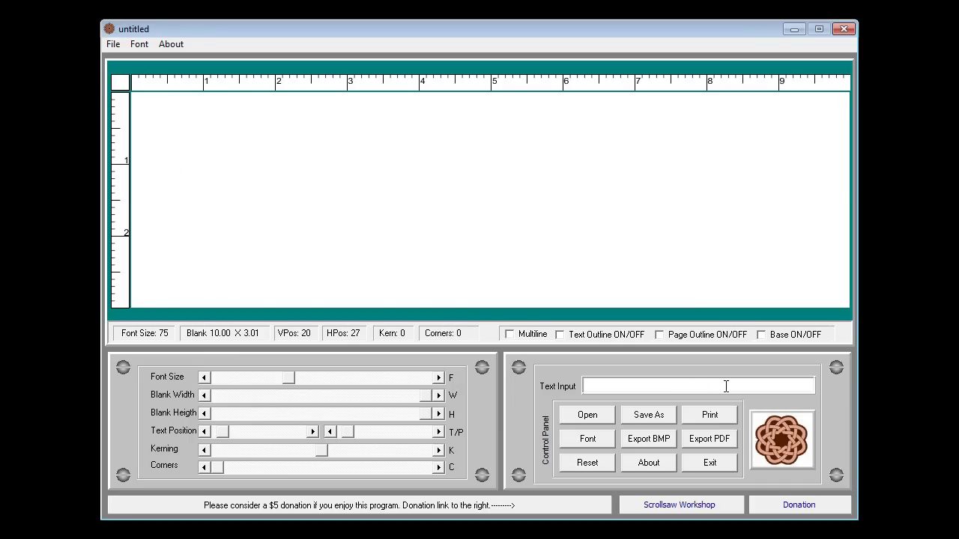
{"action": "type", "text": "C"}
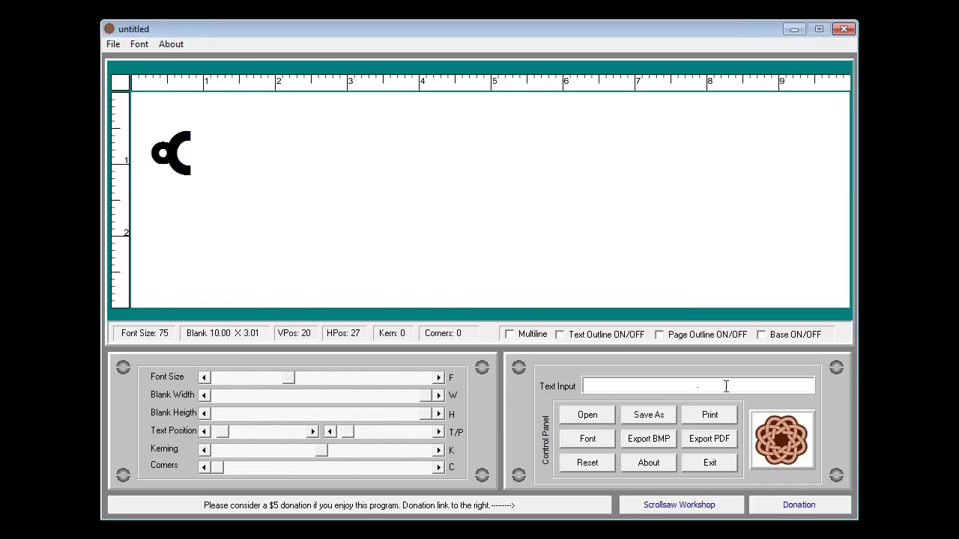
{"action": "type", "text": "stev"}
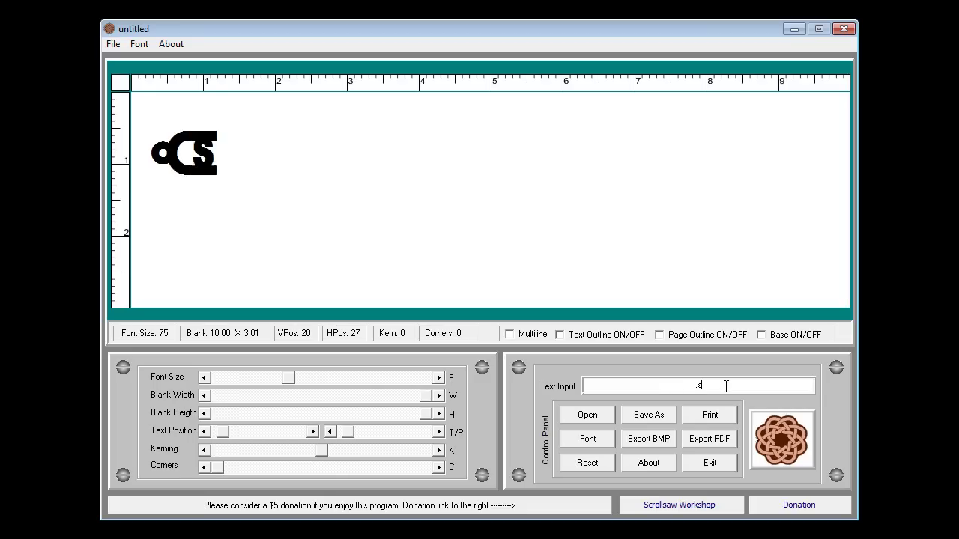
{"action": "type", "text": "e"}
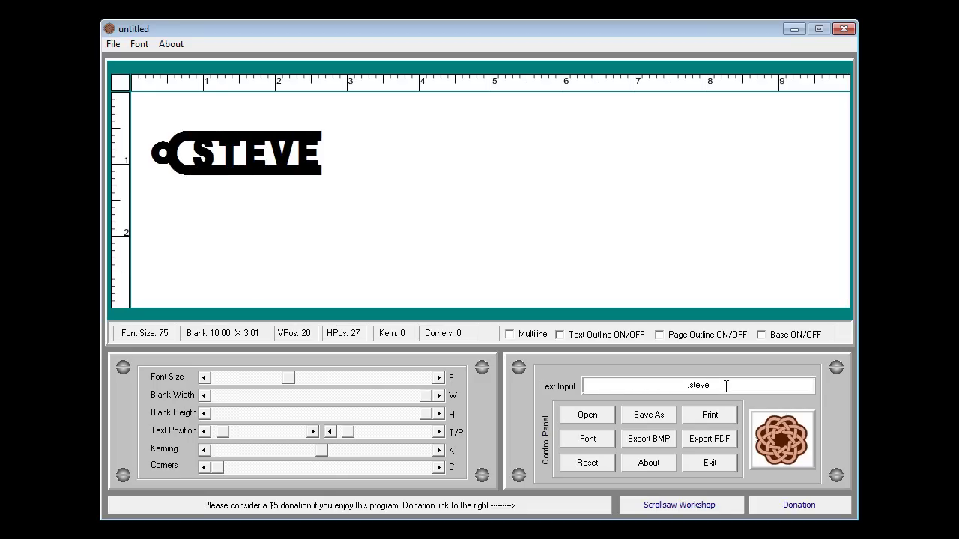
{"action": "type", "text": "/"}
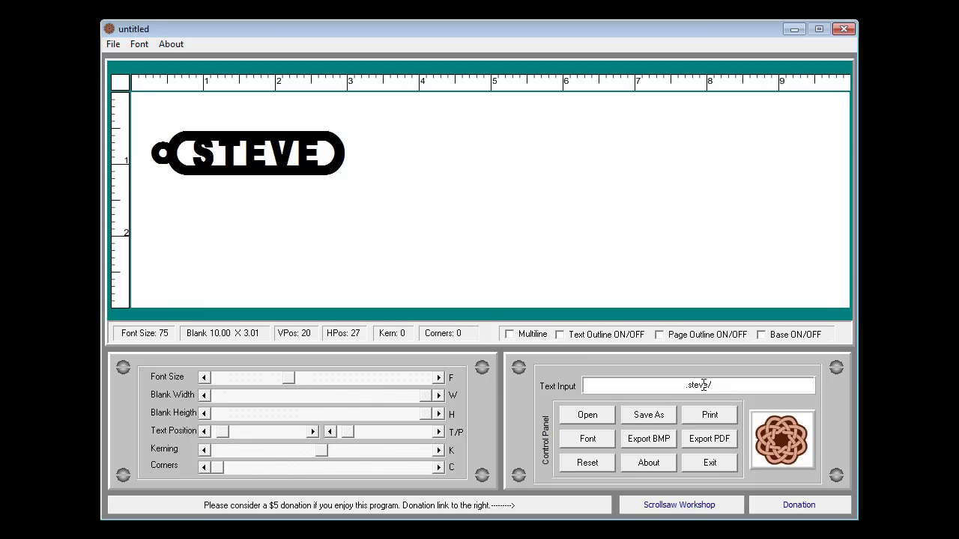
{"action": "key", "text": "BackSpace"}
{"action": "key", "text": "BackSpace"}
{"action": "key", "text": "BackSpace"}
{"action": "key", "text": "BackSpace"}
{"action": "key", "text": "BackSpace"}
{"action": "key", "text": "BackSpace"}
{"action": "key", "text": "BackSpace"}
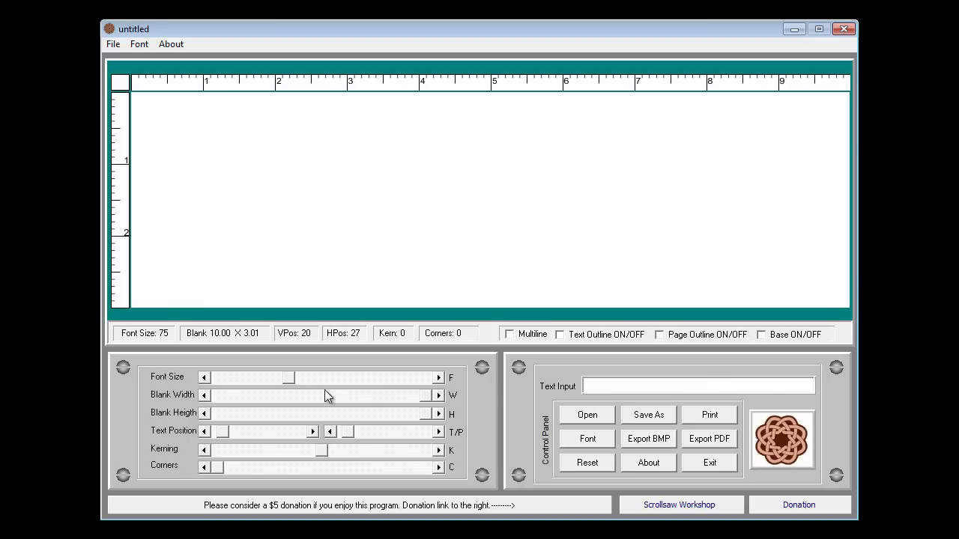
Step: Switch the font to Stencil Gothic and enter the text BEWARE OF THE DOG
{"action": "left_click", "coordinate": [585, 439]}
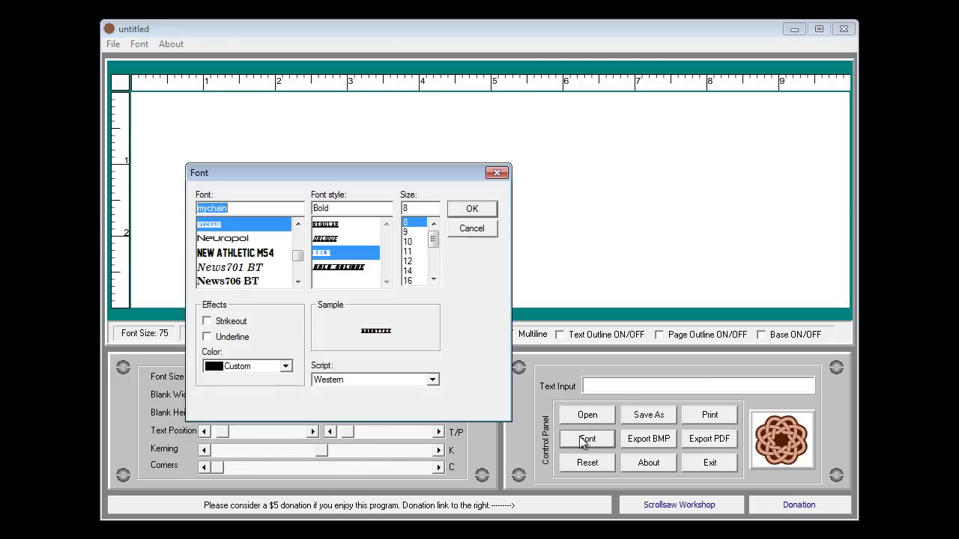
{"action": "type", "text": "st"}
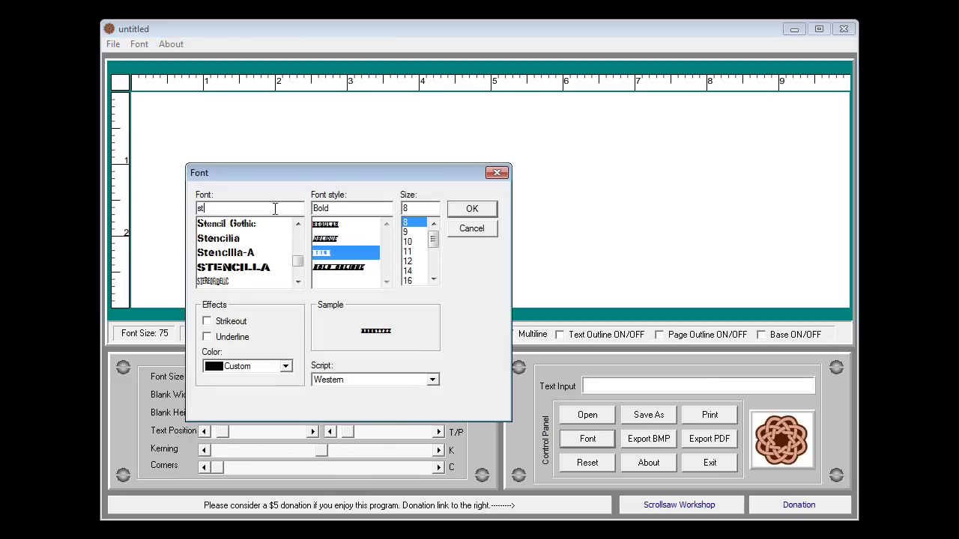
{"action": "left_click", "coordinate": [251, 224]}
{"action": "left_click", "coordinate": [477, 210]}
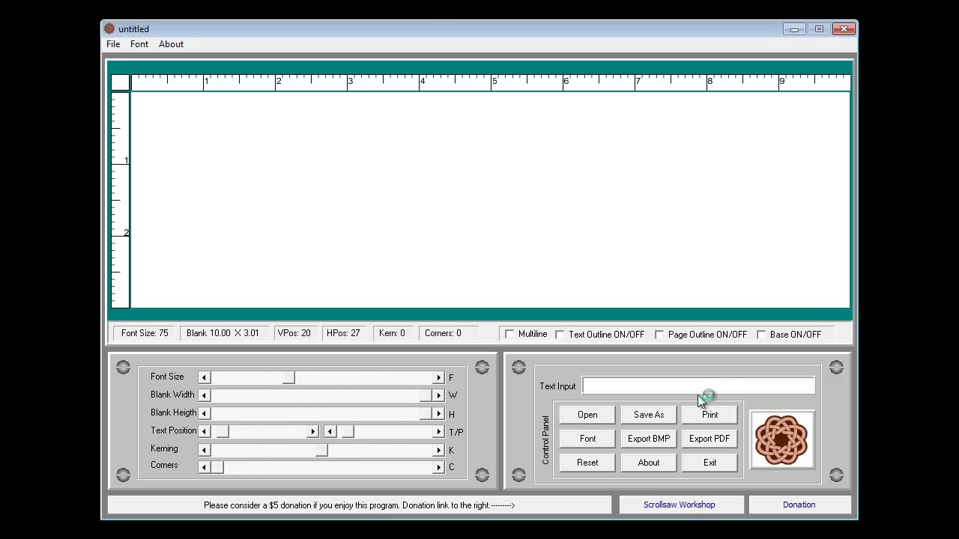
{"action": "type", "text": "BE"}
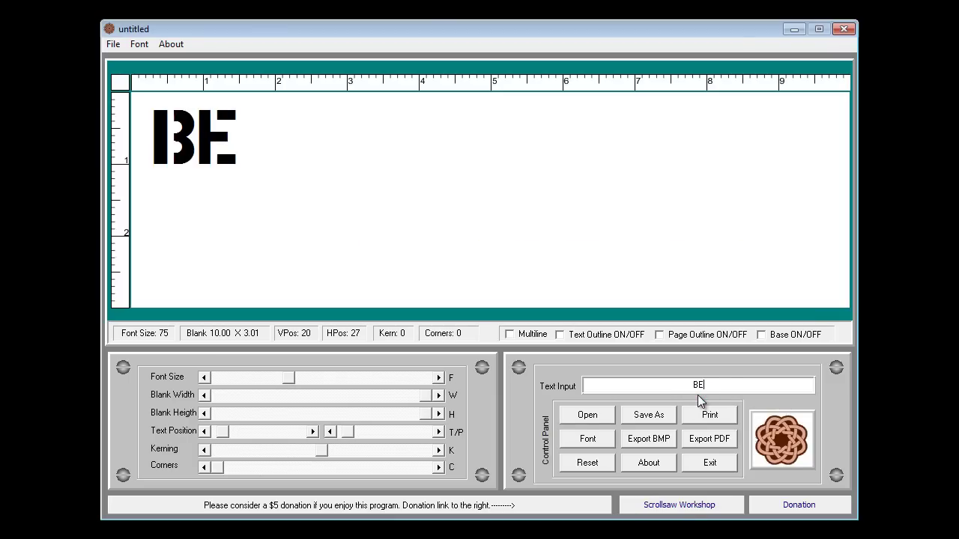
{"action": "type", "text": "WARE"}
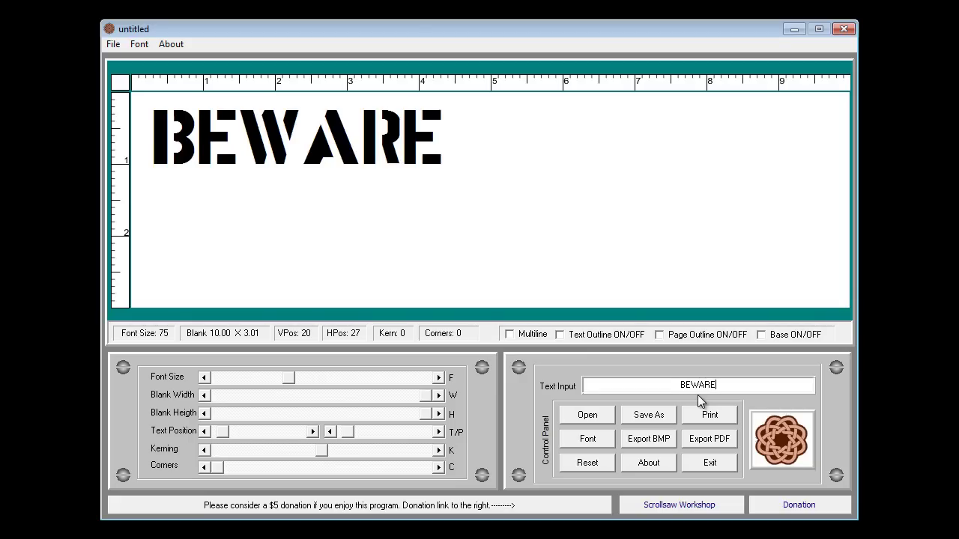
{"action": "type", "text": " OF THE "}
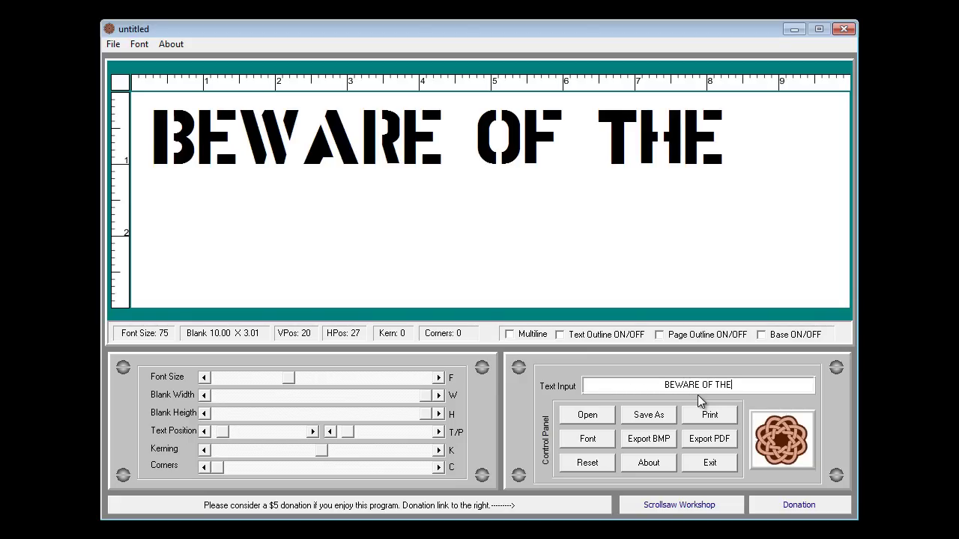
{"action": "type", "text": "DOG"}
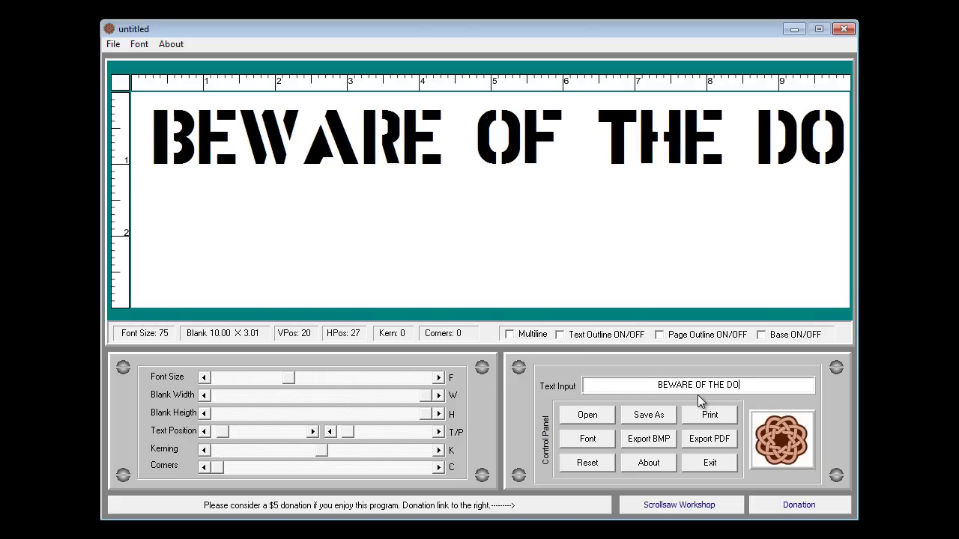
Step: Turn on Multiline, set corners to 17, outline the letters, and raise the font size to 95
{"action": "left_click", "coordinate": [511, 335]}
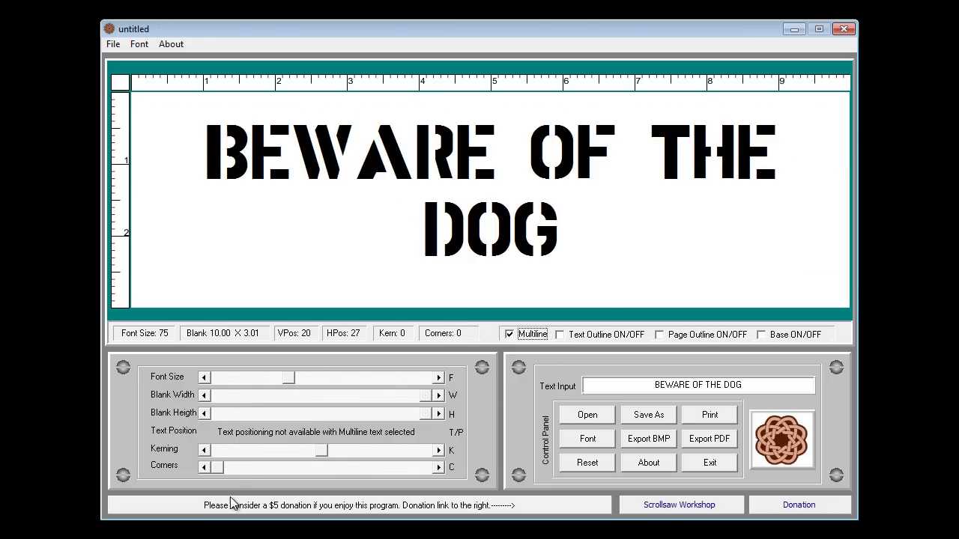
{"action": "left_click_drag", "start_coordinate": [220, 470], "coordinate": [255, 471]}
{"action": "left_click", "coordinate": [570, 336]}
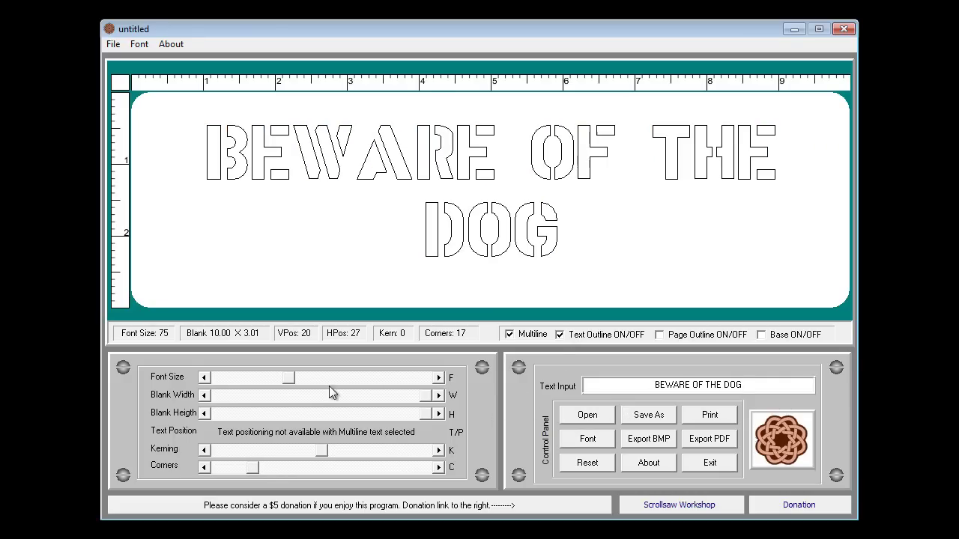
{"action": "left_click", "coordinate": [297, 378]}
{"action": "left_click_drag", "start_coordinate": [296, 378], "coordinate": [313, 380]}
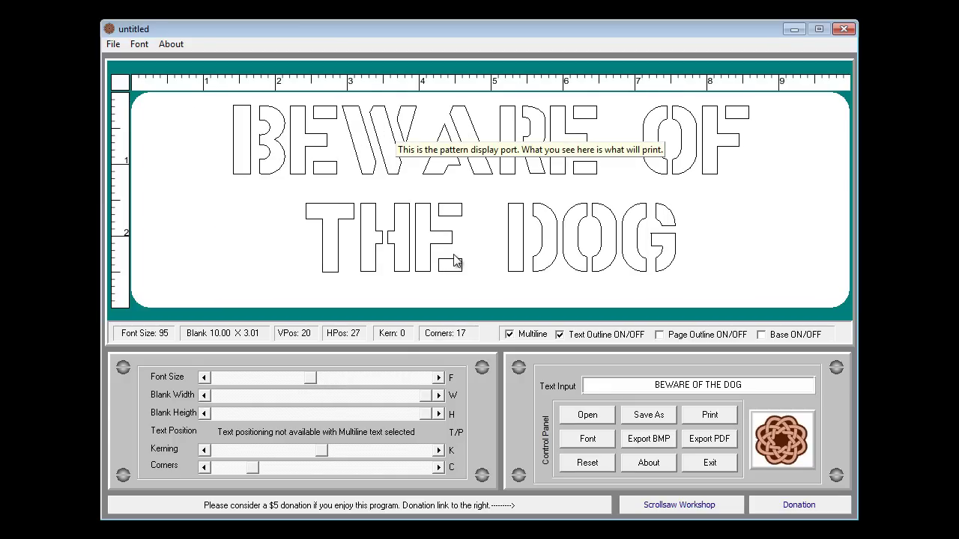
Step: Change the lettering's font colour from black to Red
{"action": "left_click", "coordinate": [586, 442]}
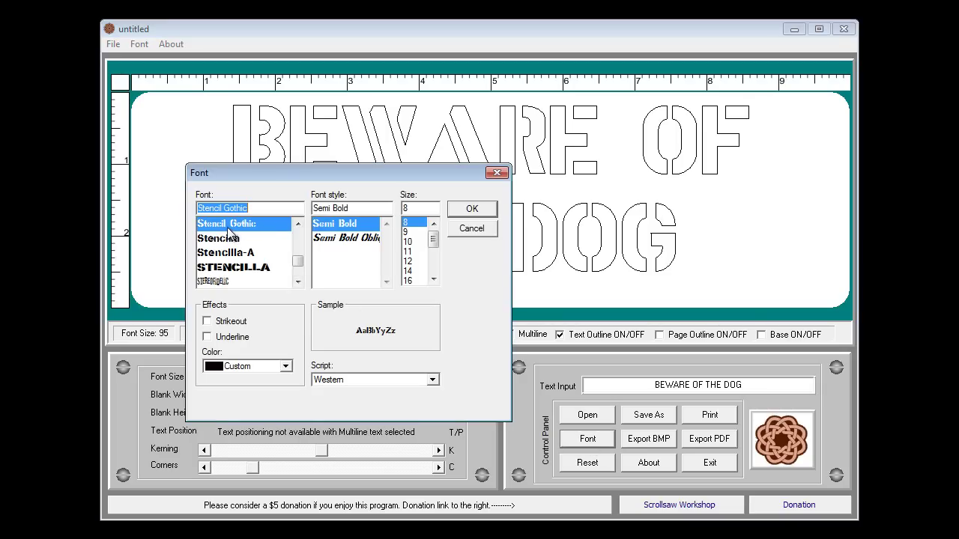
{"action": "left_click", "coordinate": [285, 366]}
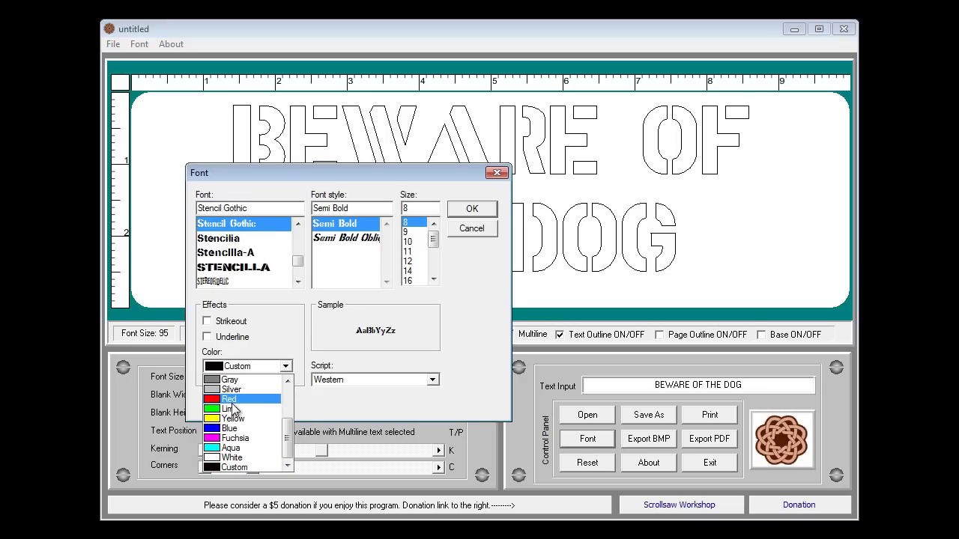
{"action": "left_click", "coordinate": [227, 400]}
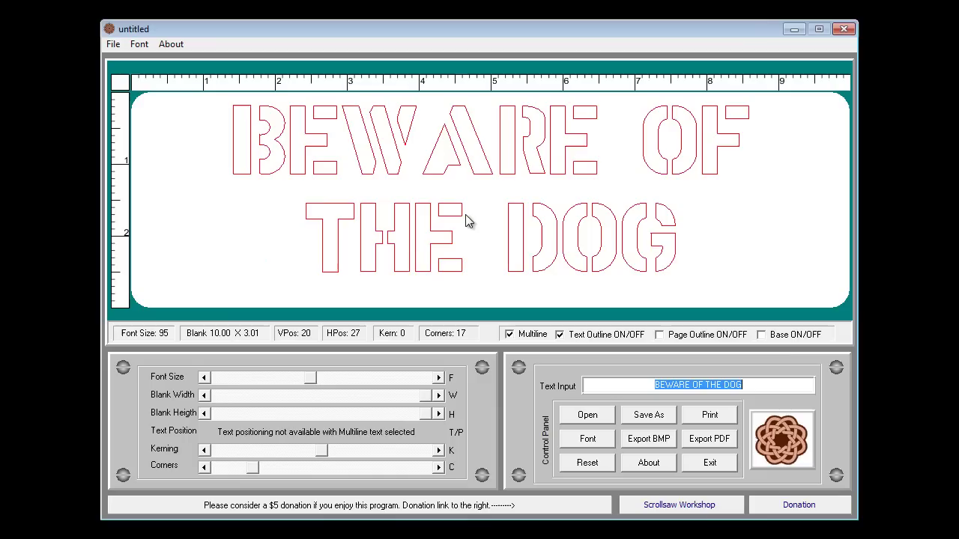
{"action": "left_click", "coordinate": [469, 213]}
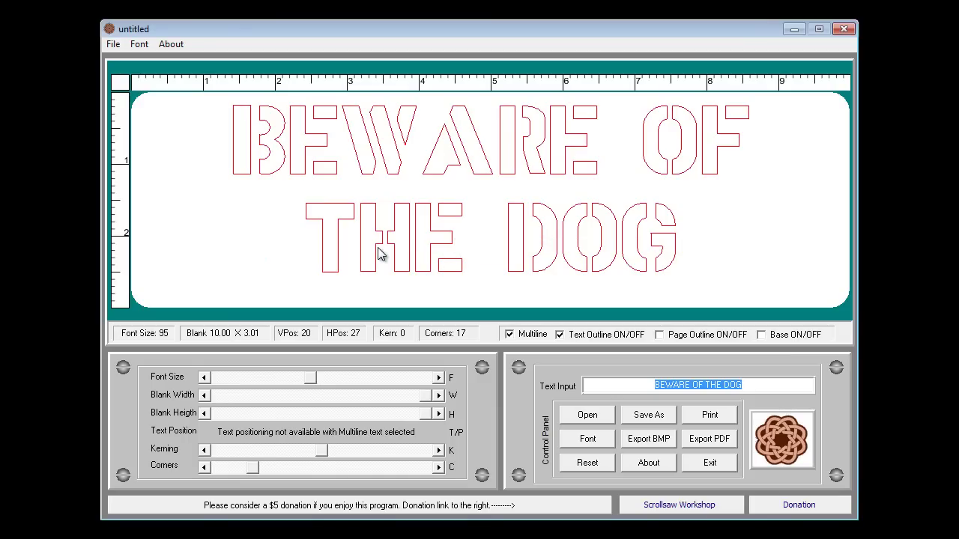
Step: Preview the sign print, turn Page Outline on, and preview again to confirm the border
{"action": "left_click", "coordinate": [715, 418]}
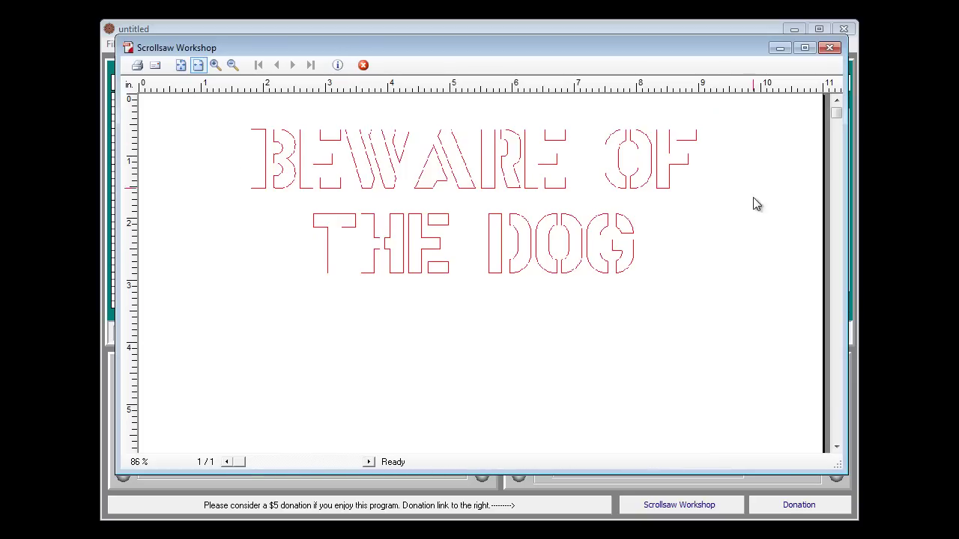
{"action": "left_click", "coordinate": [829, 47]}
{"action": "left_click", "coordinate": [683, 337]}
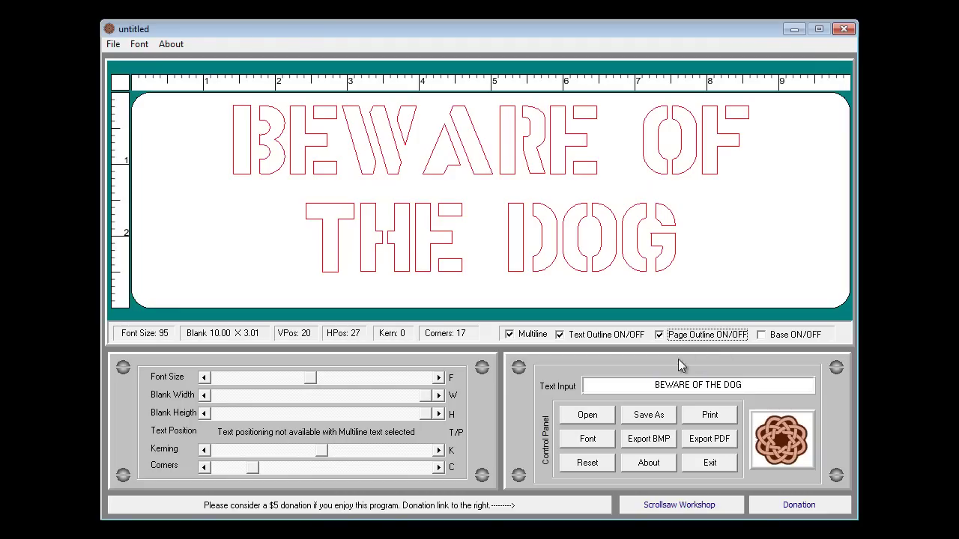
{"action": "left_click", "coordinate": [712, 420]}
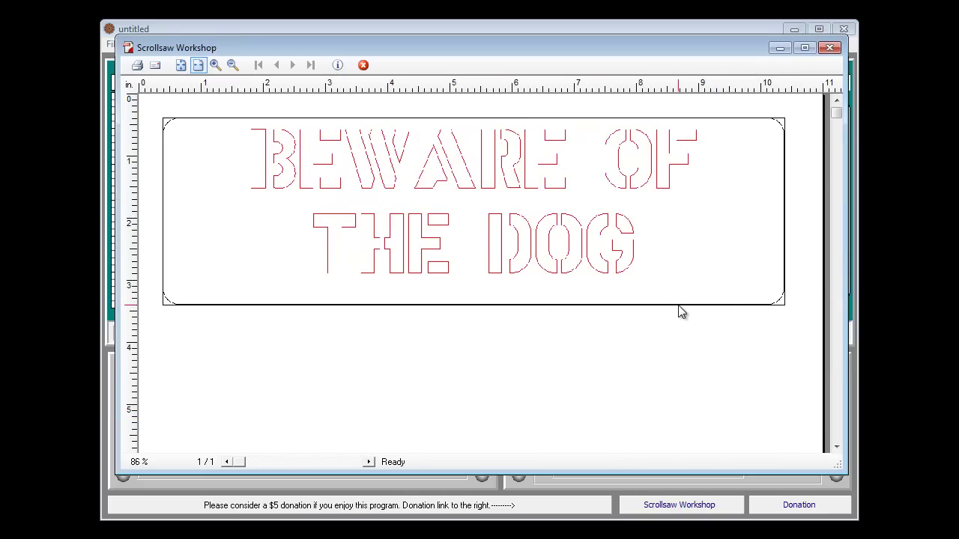
{"action": "left_click", "coordinate": [828, 48]}
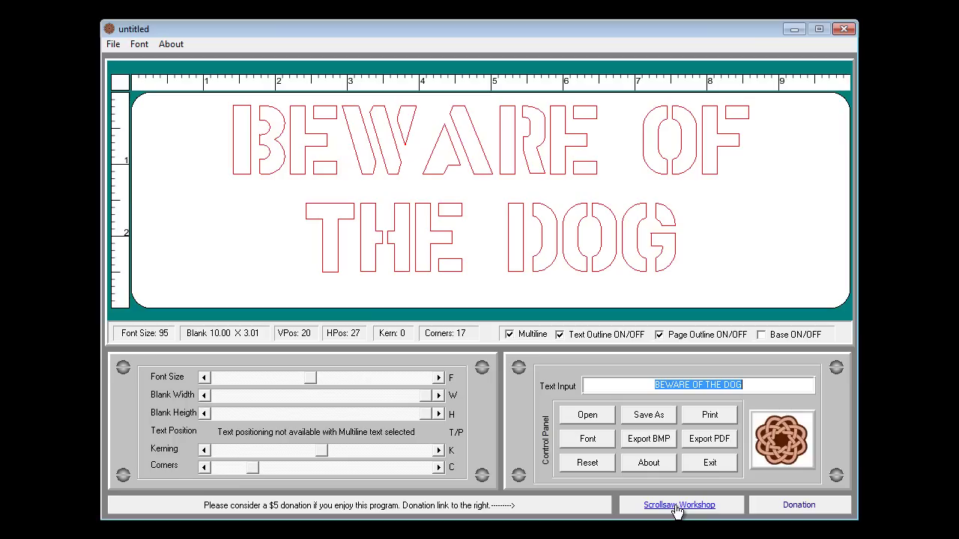
{"action": "left_click", "coordinate": [713, 441]}
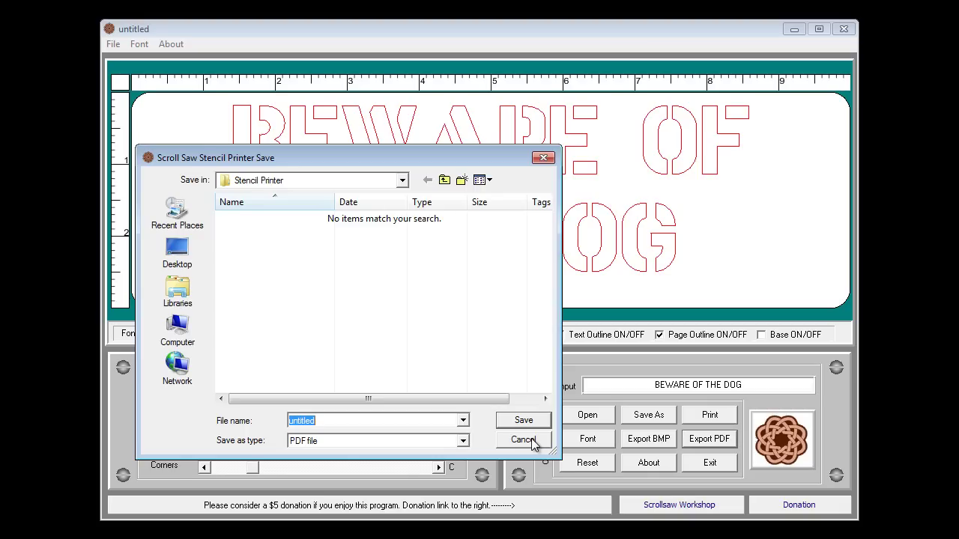
{"action": "left_click", "coordinate": [522, 439]}
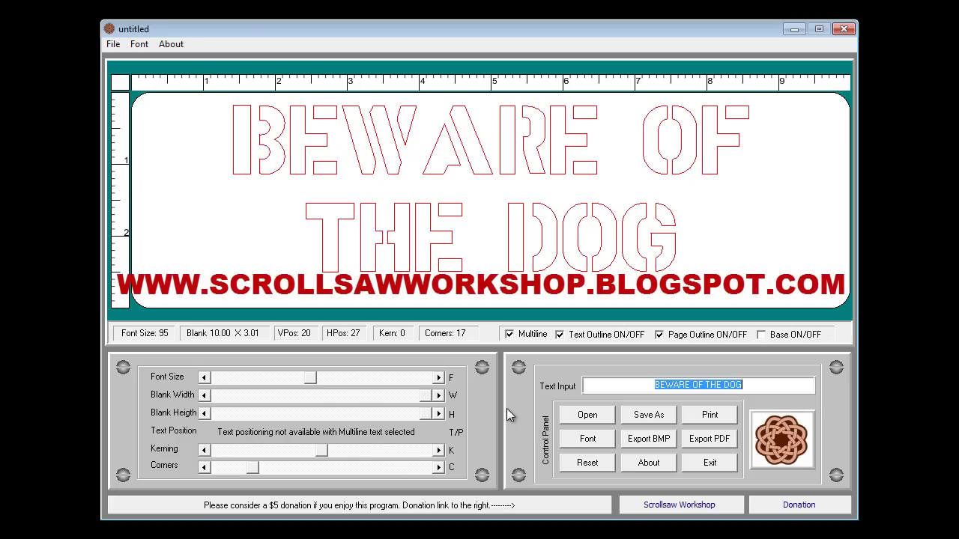
Step: Switch Multiline off and reset the pattern to the default Scroll Saw stencil
{"action": "left_click", "coordinate": [513, 337]}
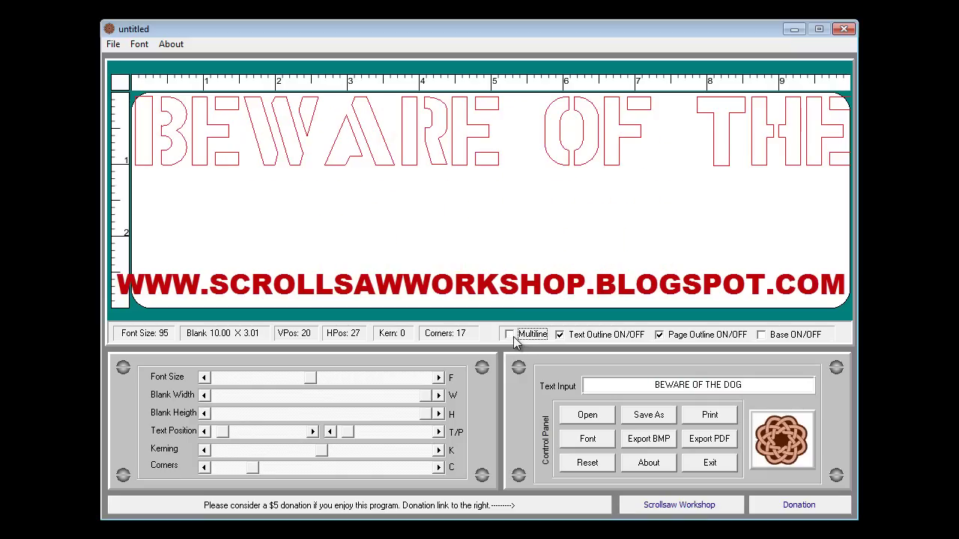
{"action": "left_click", "coordinate": [575, 465]}
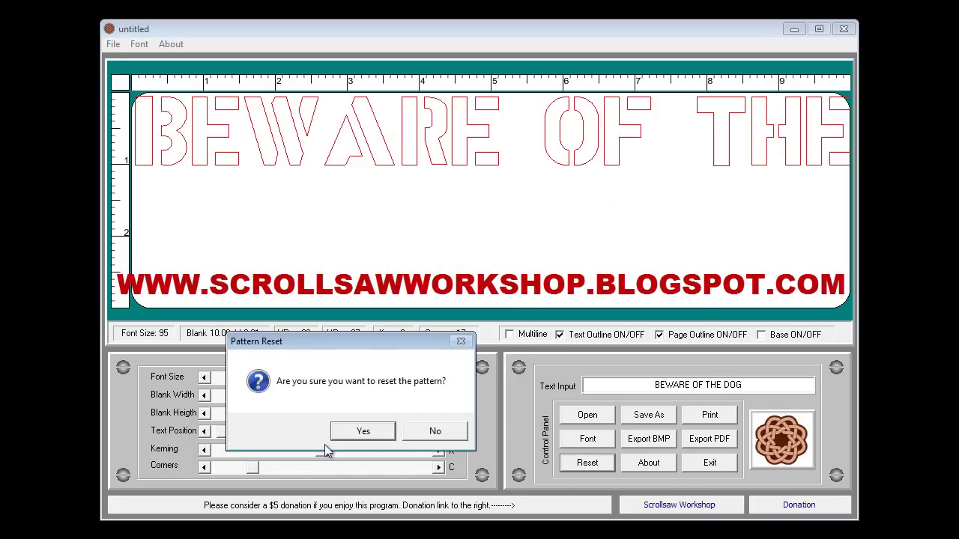
{"action": "left_click", "coordinate": [367, 430]}
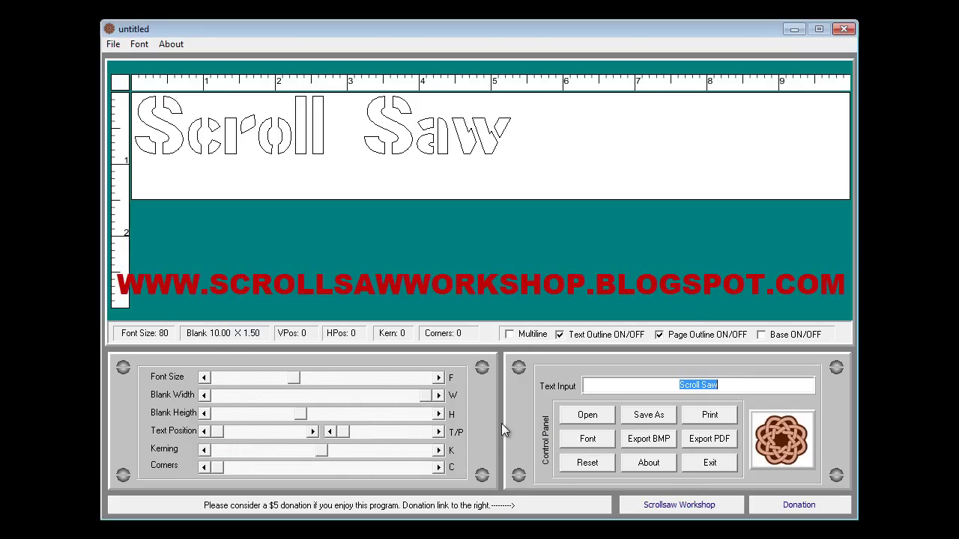